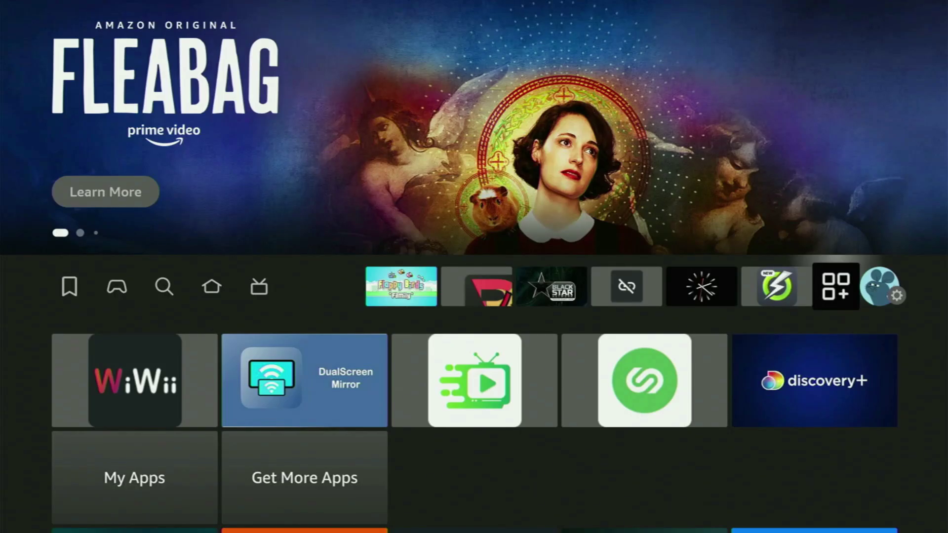
key(Right)
key(Left)
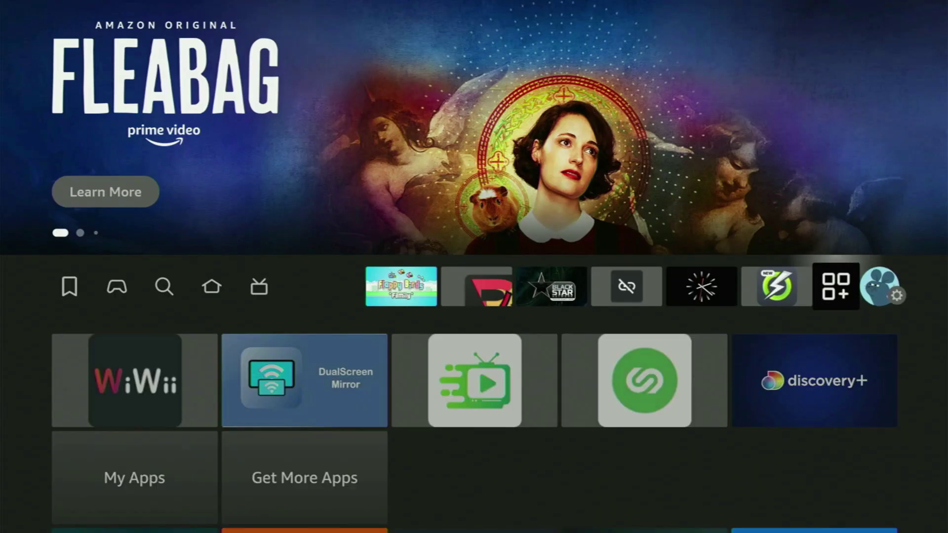
key(Down)
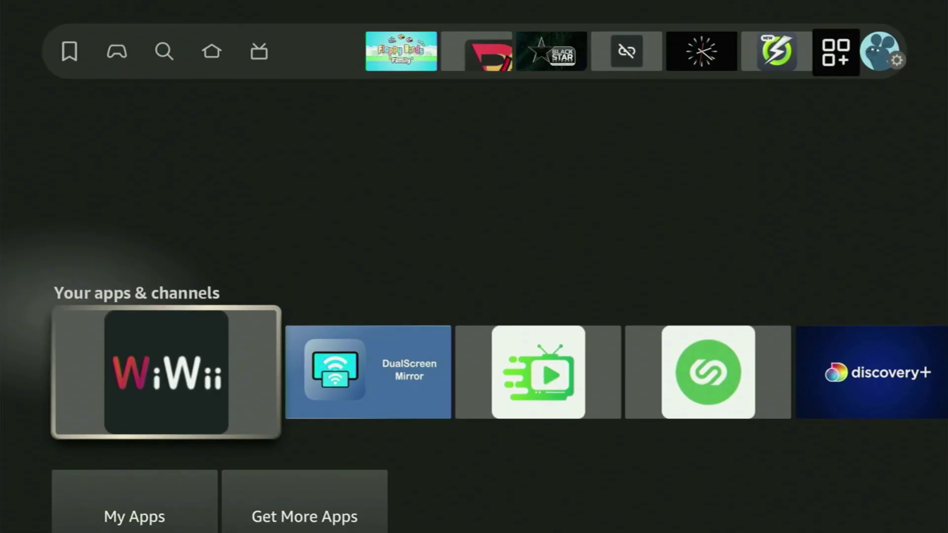
key(Down)
key(Up)
key(Up)
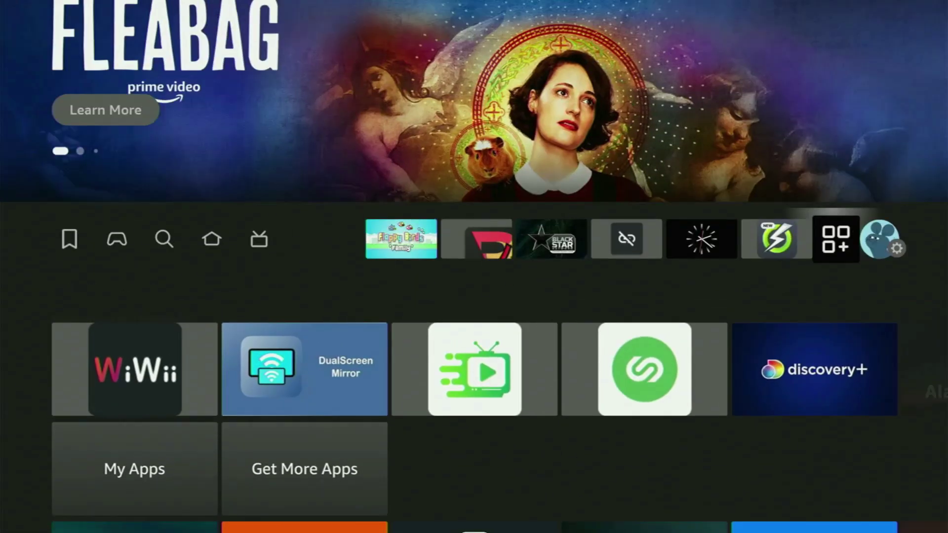
- Open the full list of installed apps and channels and locate the Downloader app
key(Right)
key(Left)
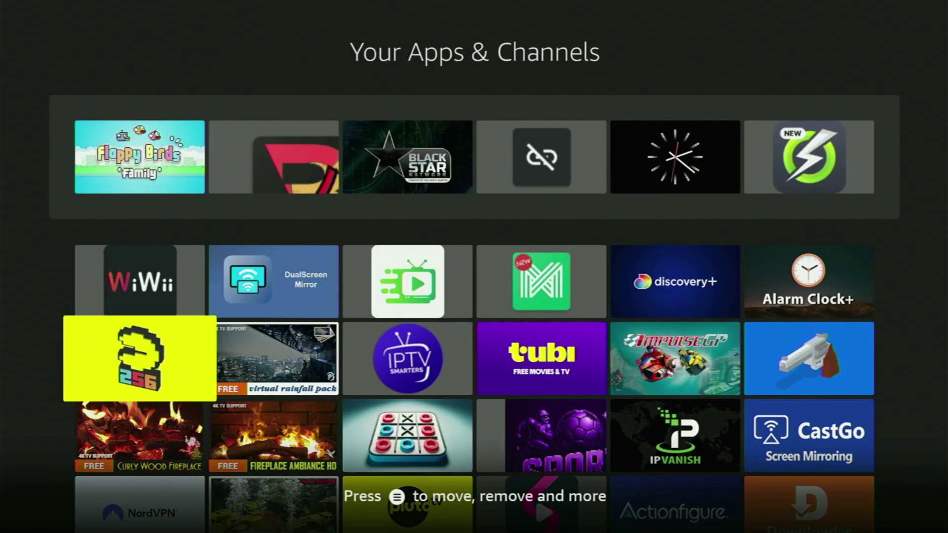
key(Down)
key(Right)
key(Right)
key(Right)
key(Right)
key(Right)
key(Down)
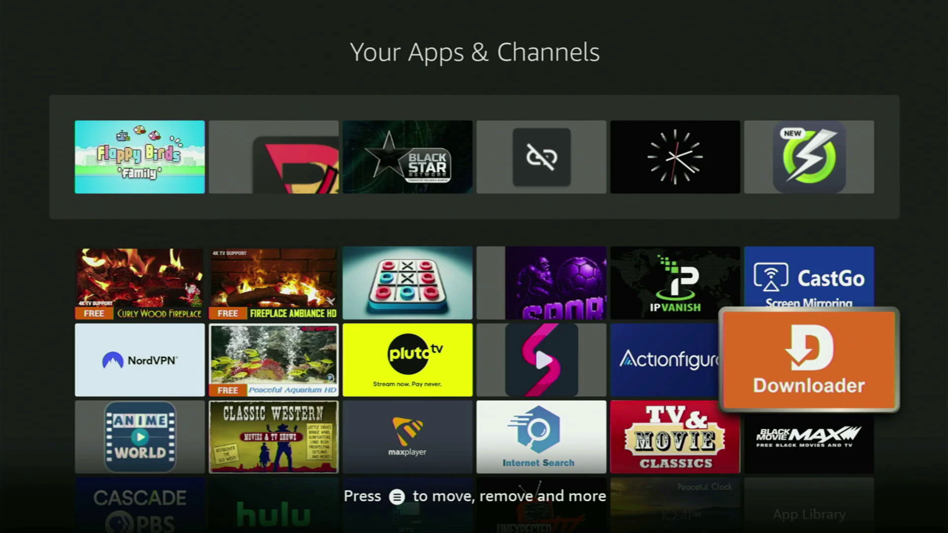
- Return to the home screen and open the search keyboard from the Find section
key(Left)
key(Return)
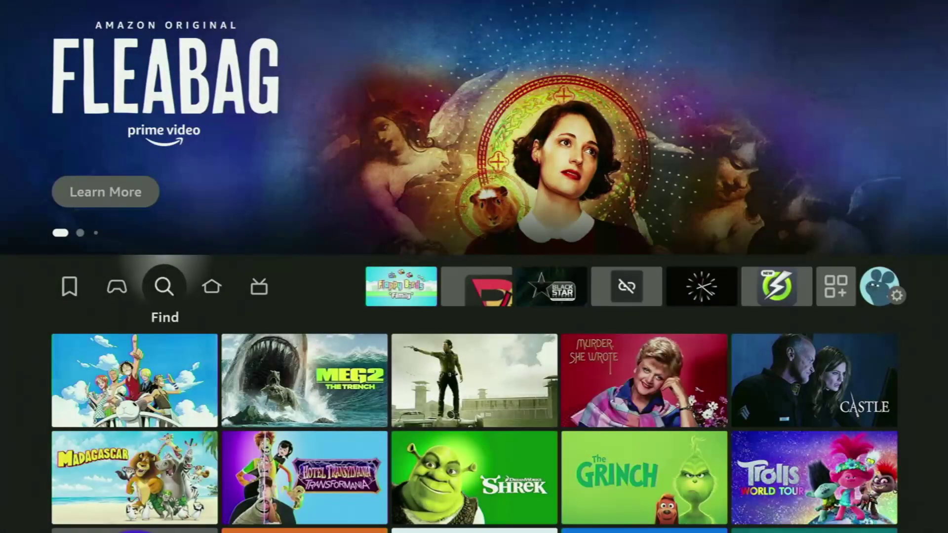
key(Down)
key(Return)
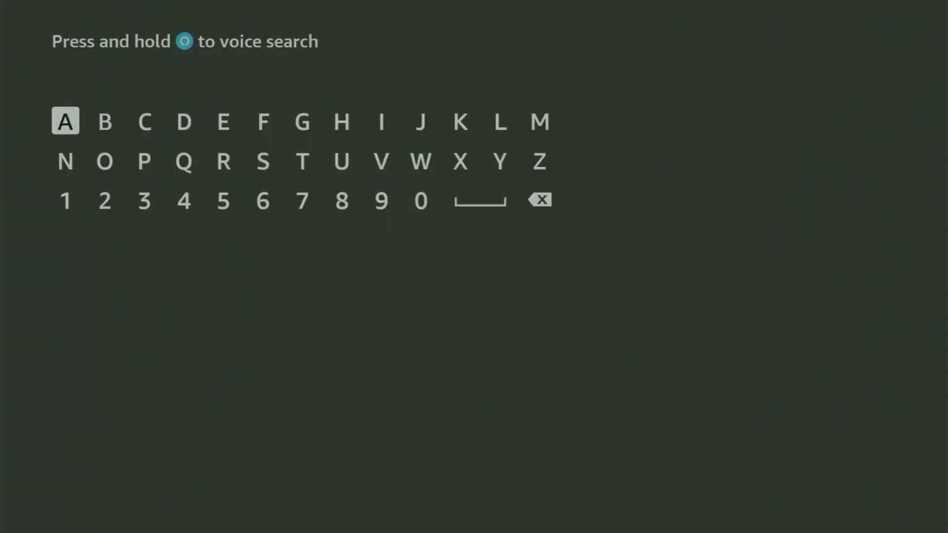
- Enter "Down" as the search text using the on-screen letters
key(Right)
key(Right)
key(Right)
key(Return)
key(Down)
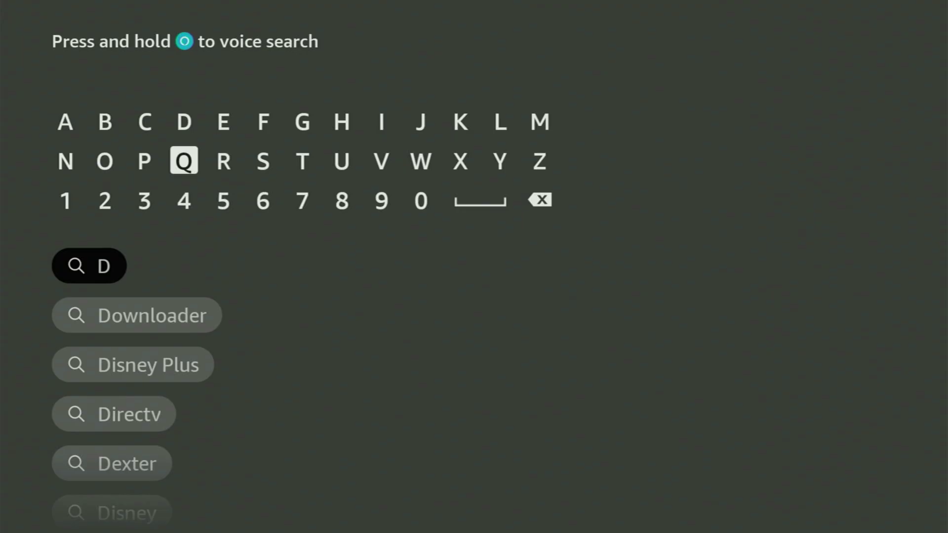
key(Left)
key(Left)
key(Return)
key(Right)
key(Right)
key(Right)
key(Right)
key(Right)
key(Right)
key(Right)
key(Right)
key(Right)
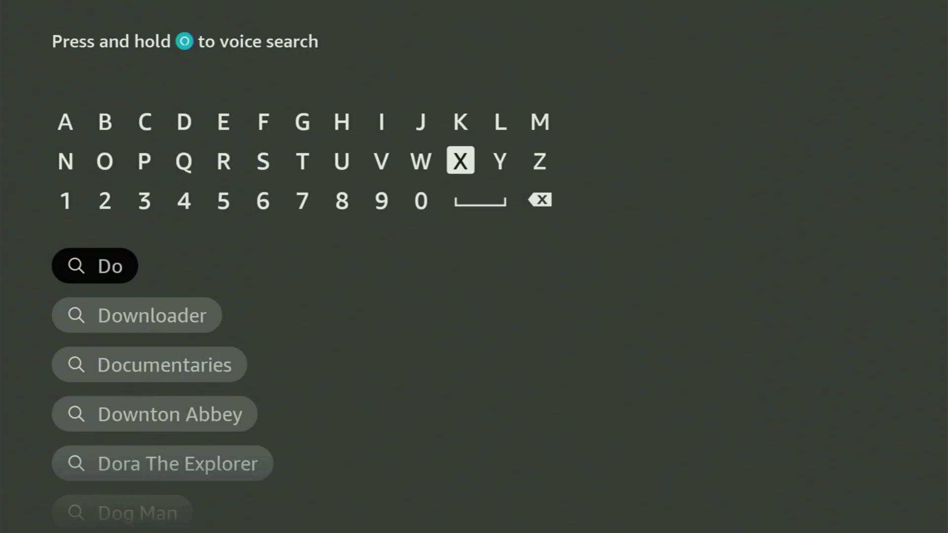
key(Left)
key(Return)
key(Left)
key(Left)
key(Left)
key(Left)
key(Left)
key(Left)
key(Left)
key(Left)
key(Left)
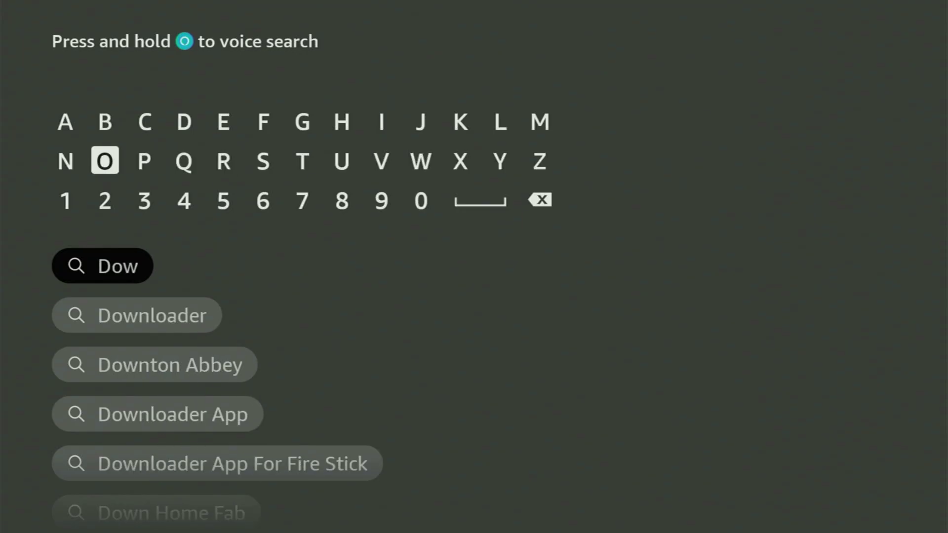
key(Return)
- Run the search with the suggested term "Downloader"
key(Down)
key(Down)
key(Down)
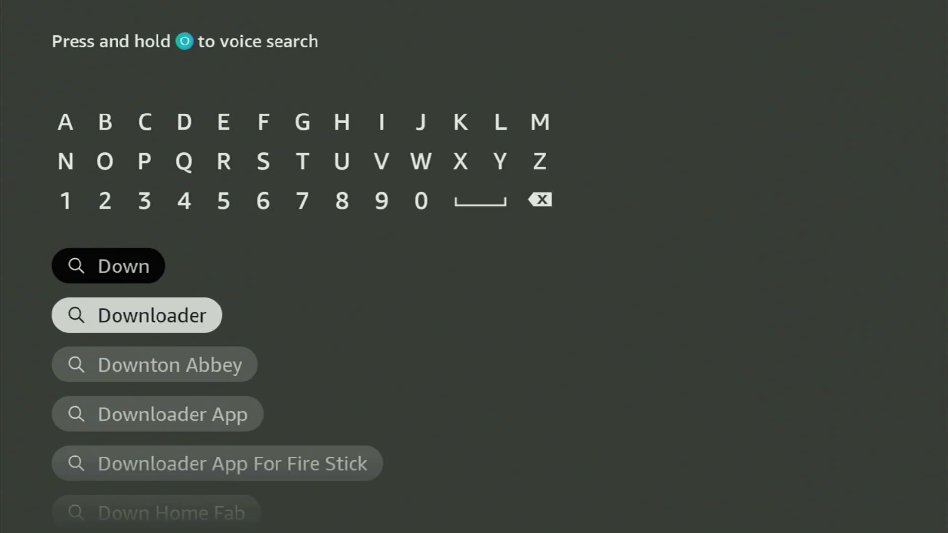
key(Return)
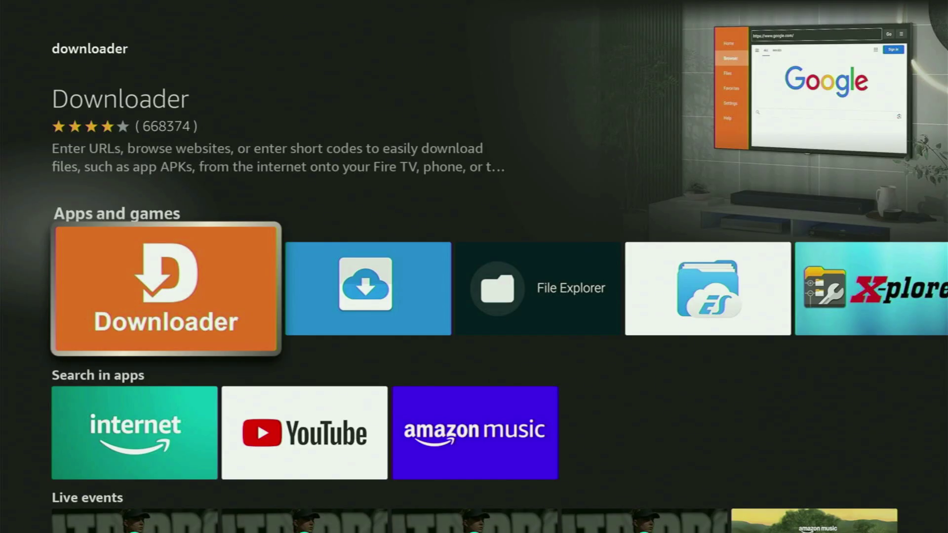
- Browse the apps, in-app search and movie rows of the Downloader search results
key(Right)
key(Right)
key(Right)
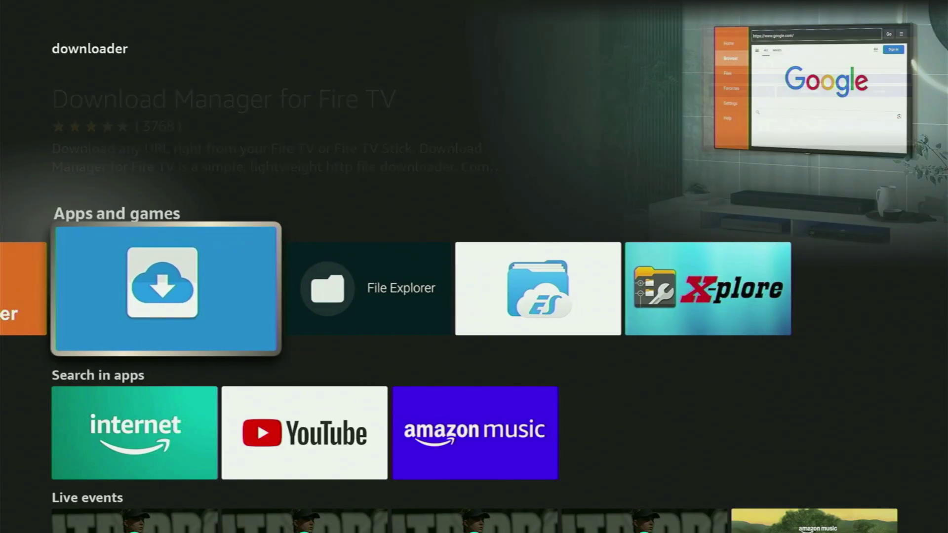
key(Right)
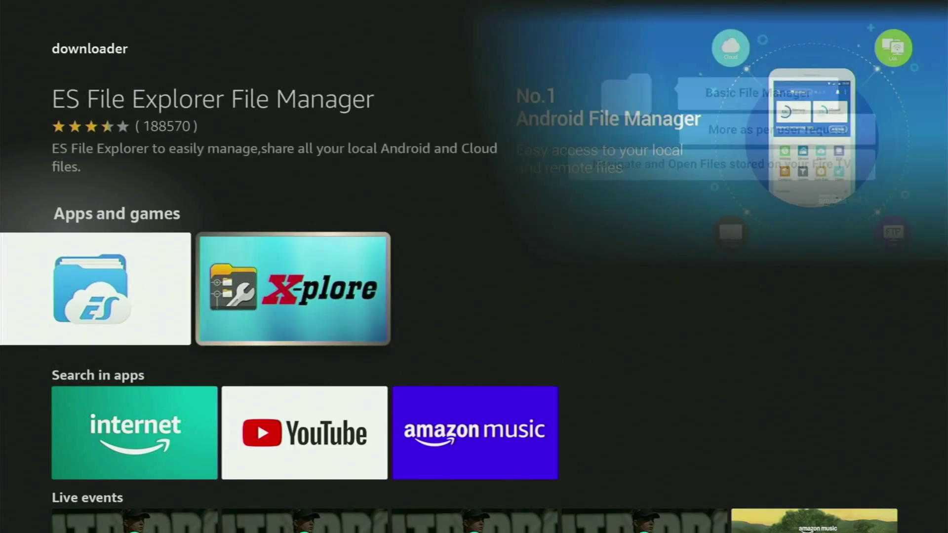
key(Down)
key(Down)
key(Down)
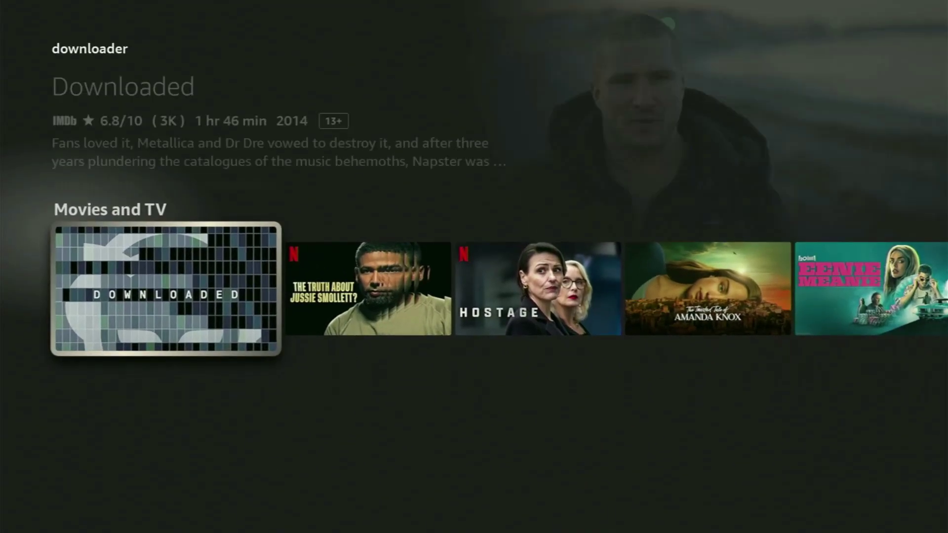
key(Right)
key(Right)
key(Right)
- Return to the home screen and open the My Fire TV section of the settings
key(Home)
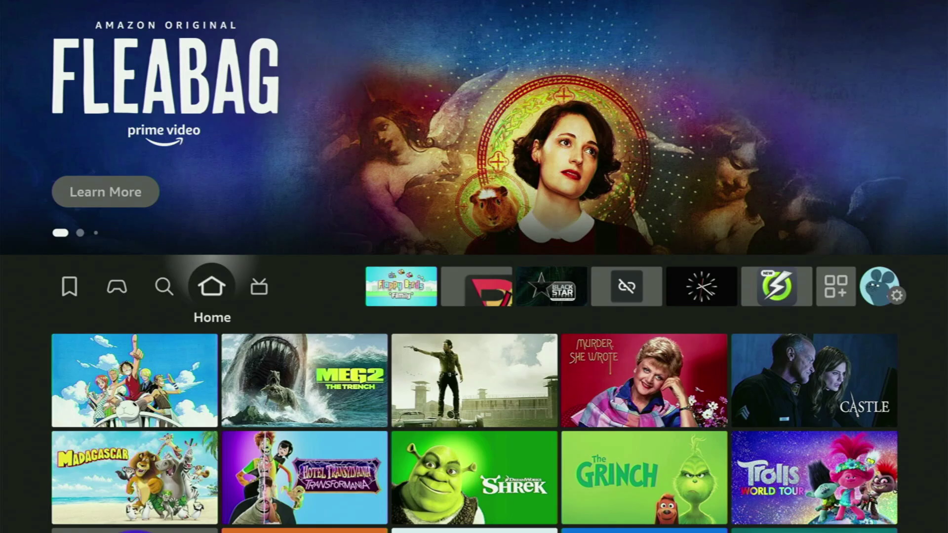
key(Right)
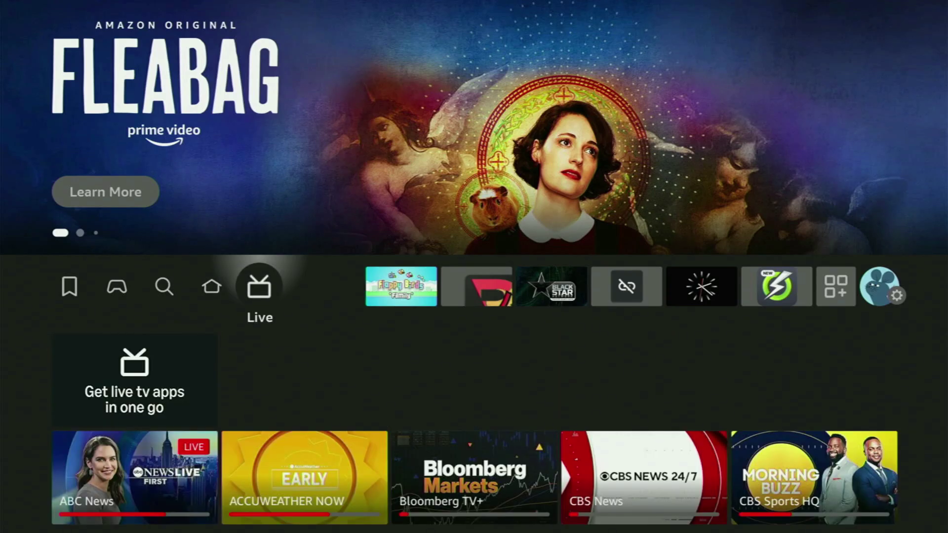
key(Right)
key(Right)
key(Right)
key(Right)
key(Right)
key(Right)
key(Right)
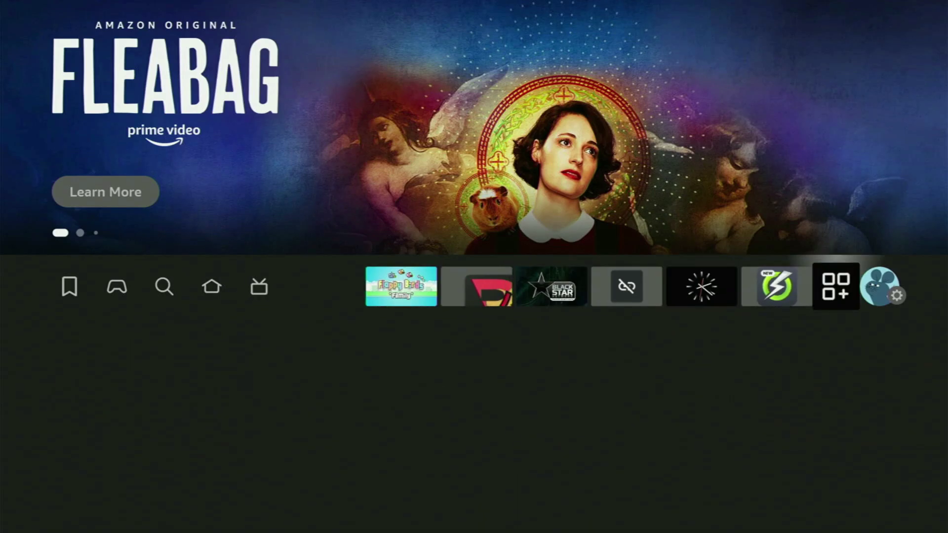
key(Right)
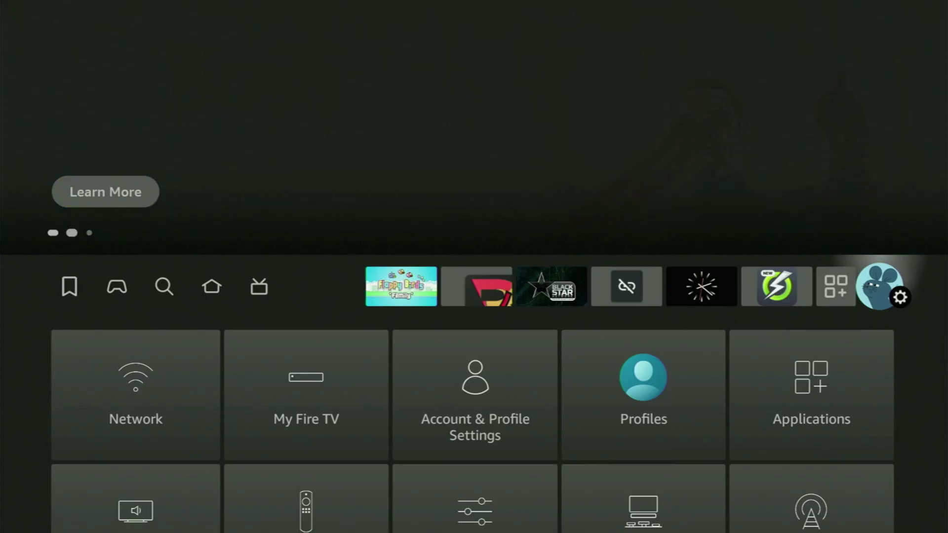
key(Down)
key(Right)
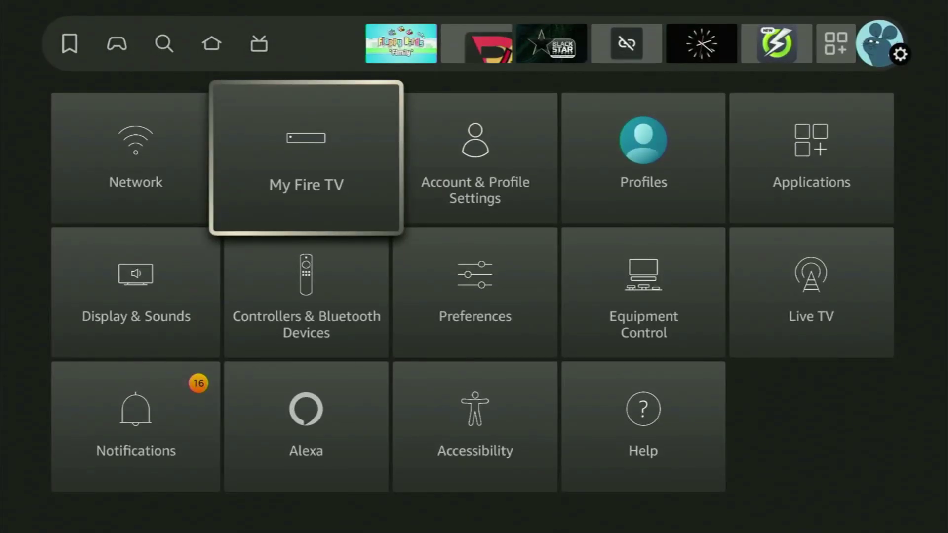
key(Return)
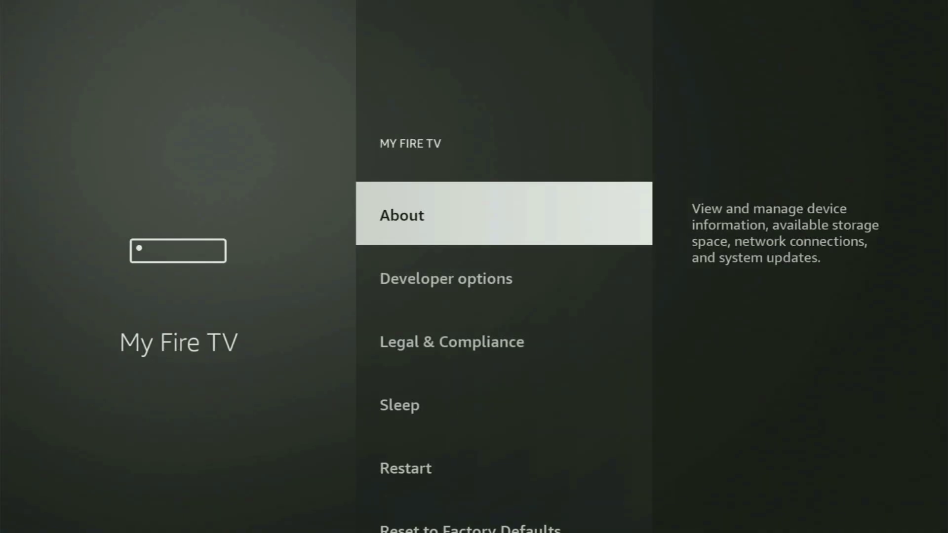
- Examine the My Fire TV options from About down to Reset to Factory Defaults
key(Down)
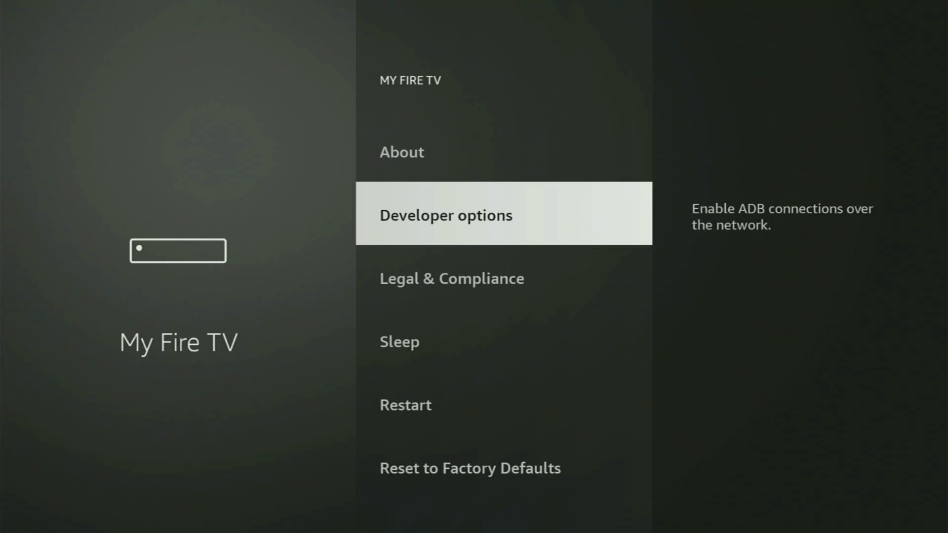
key(Down)
key(Down)
key(Down)
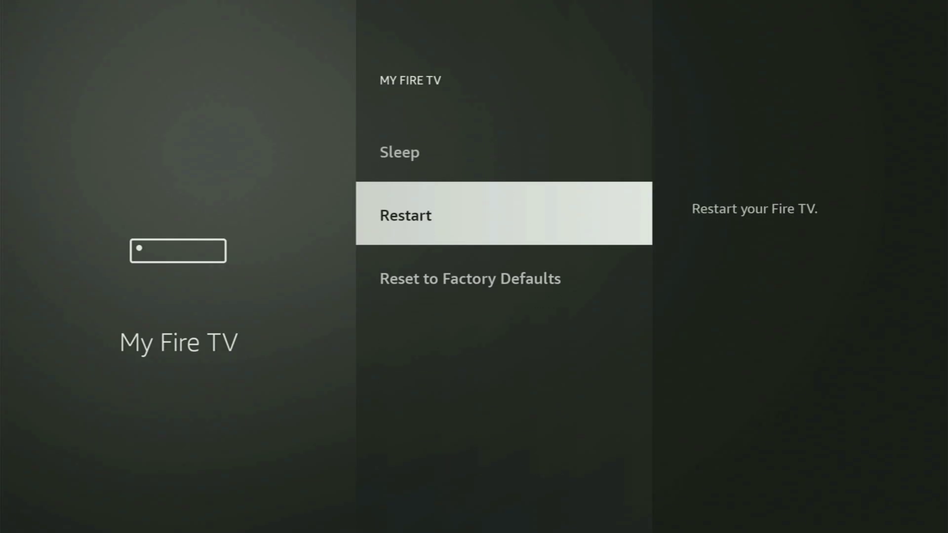
key(Up)
key(Up)
key(Up)
key(Up)
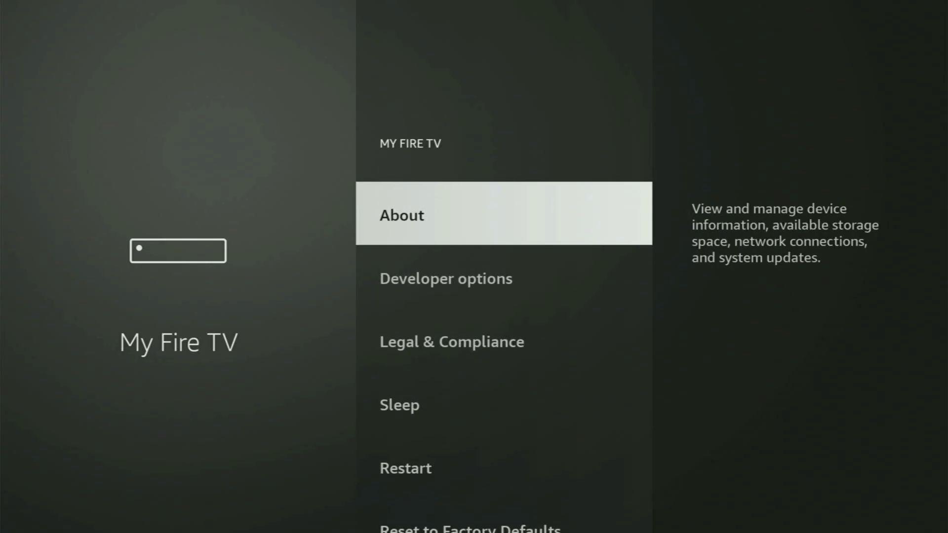
key(Down)
key(Down)
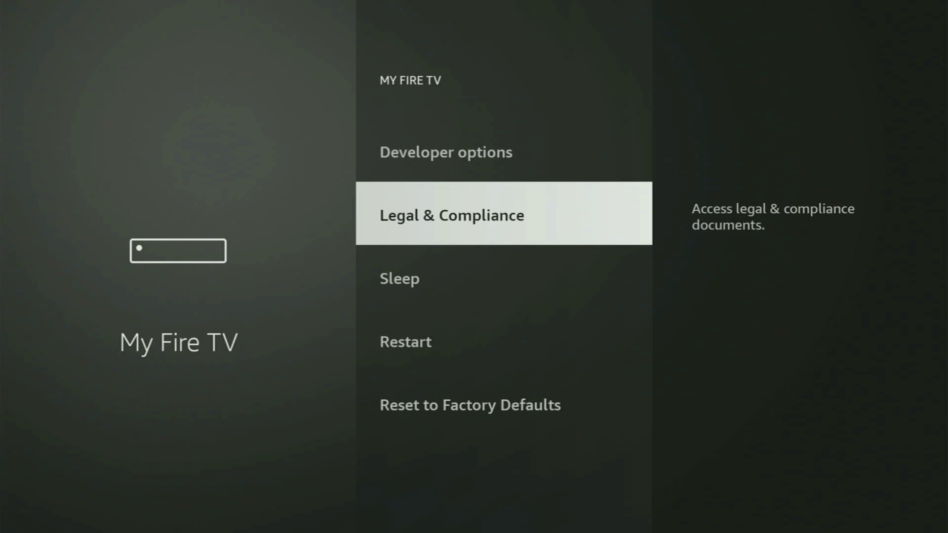
key(Down)
key(Down)
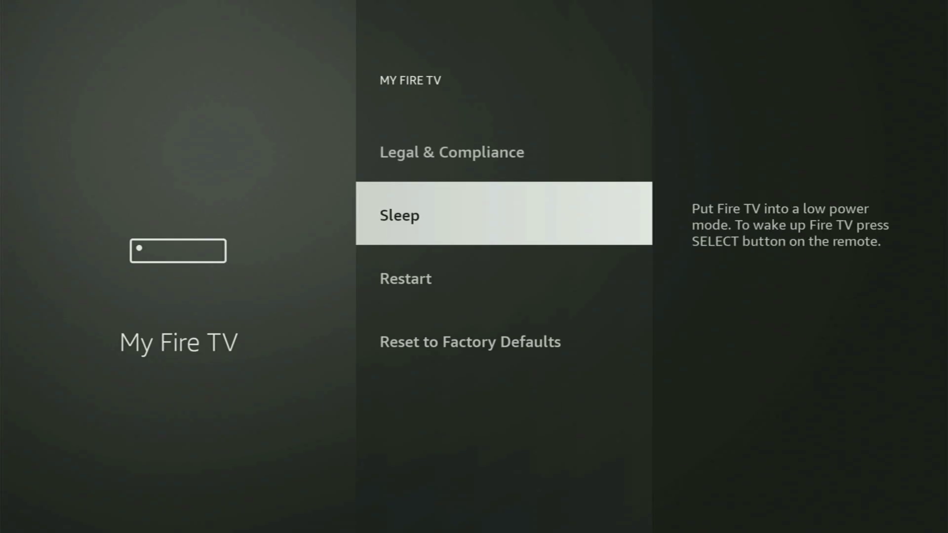
key(Down)
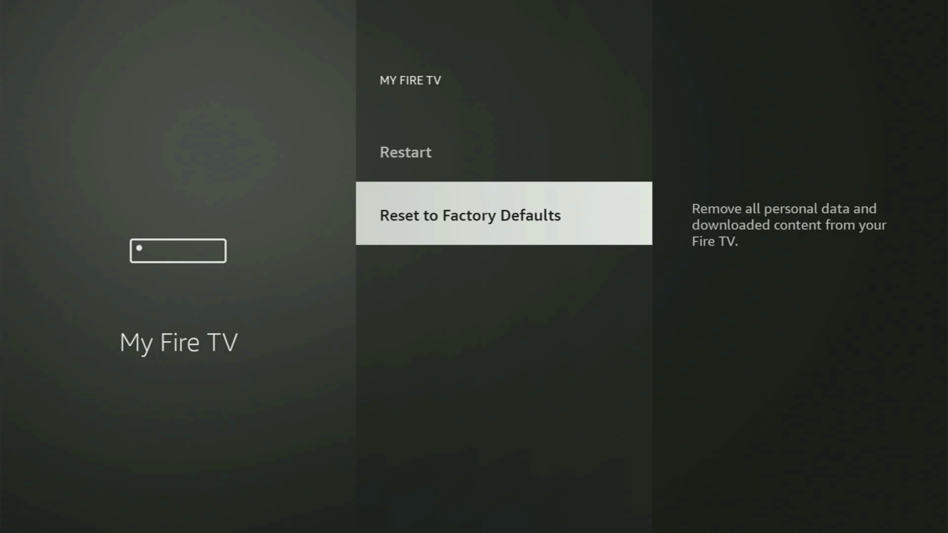
key(Up)
key(Up)
key(Up)
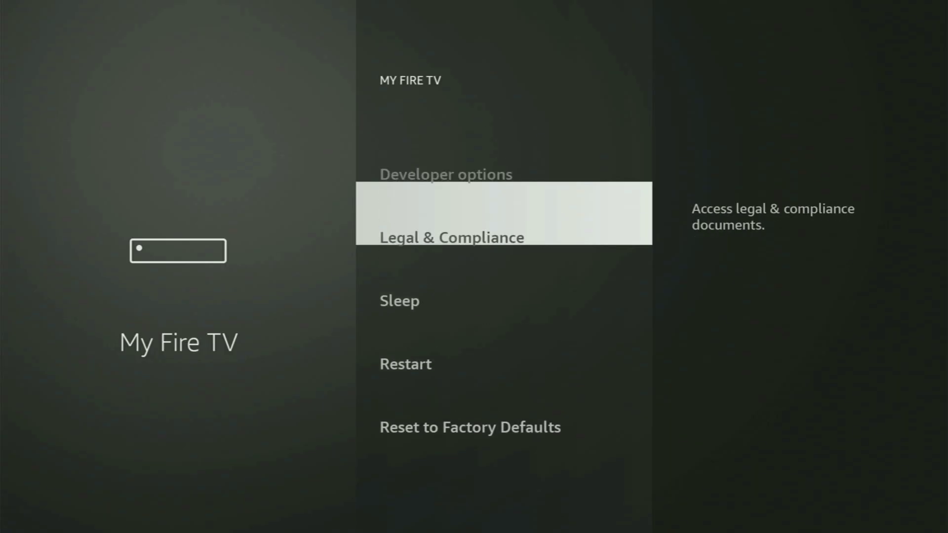
key(Up)
key(Up)
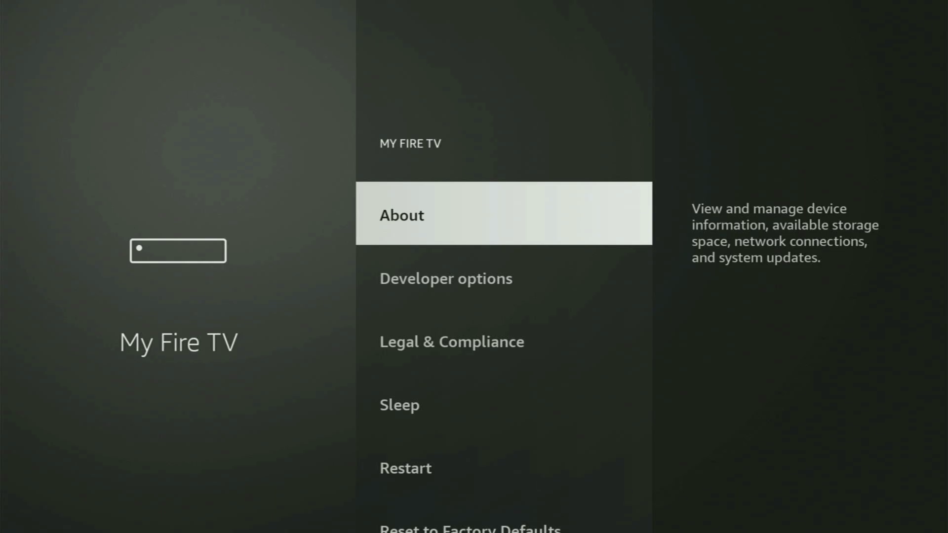
- Open the About section and select the Fire TV entry repeatedly to enable developer mode
key(Return)
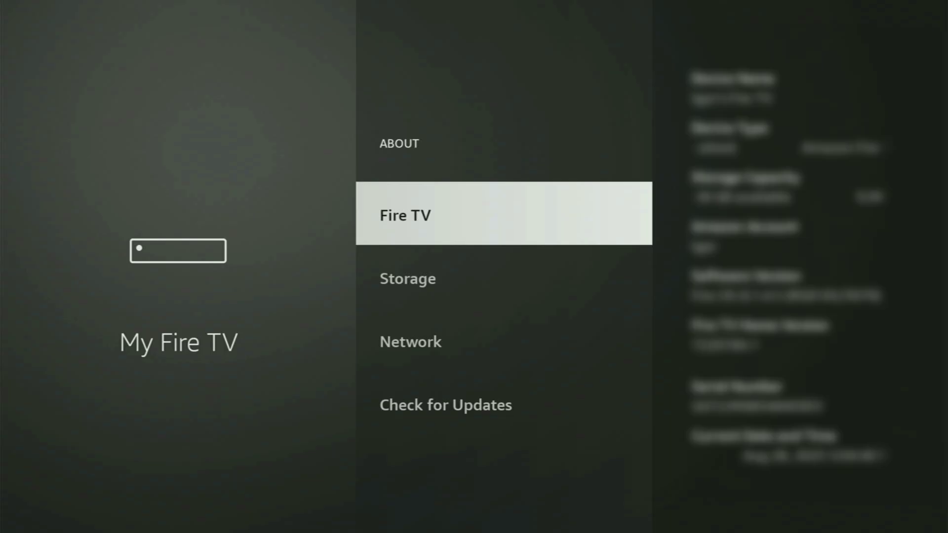
key(Return)
key(Return)
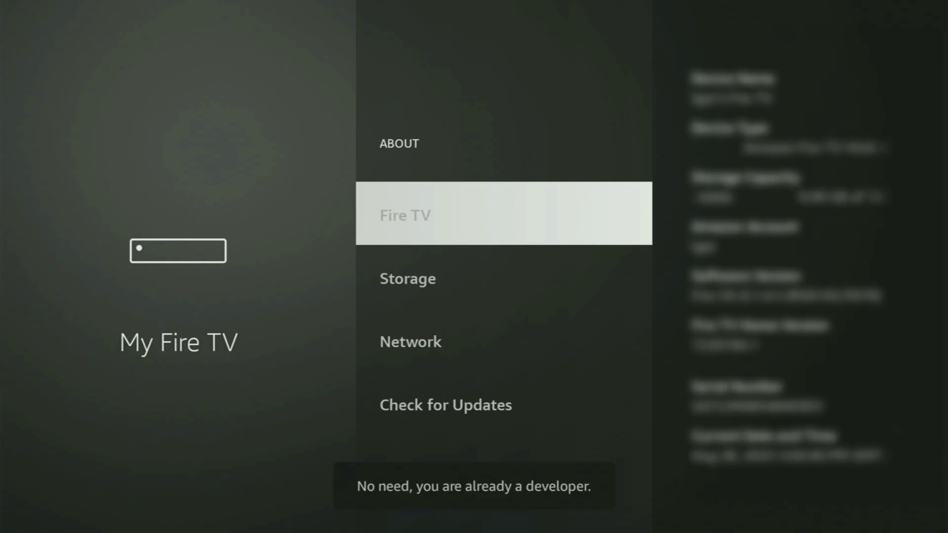
key(Return)
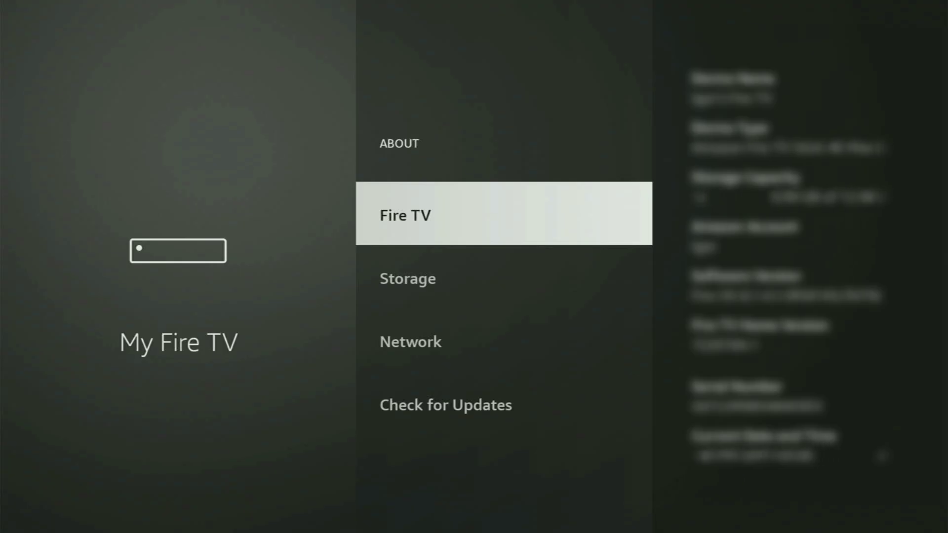
- Go back to the My Fire TV list and open Developer options
key(Escape)
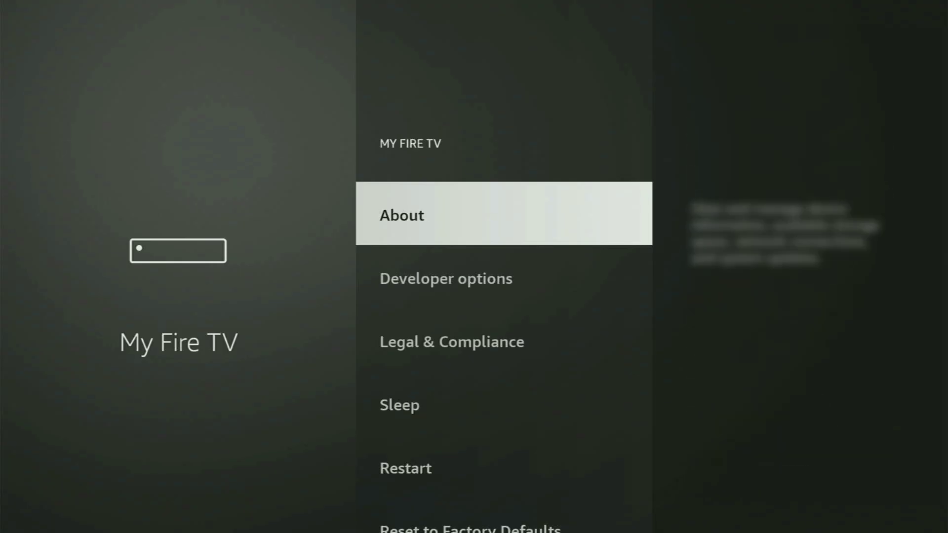
key(Down)
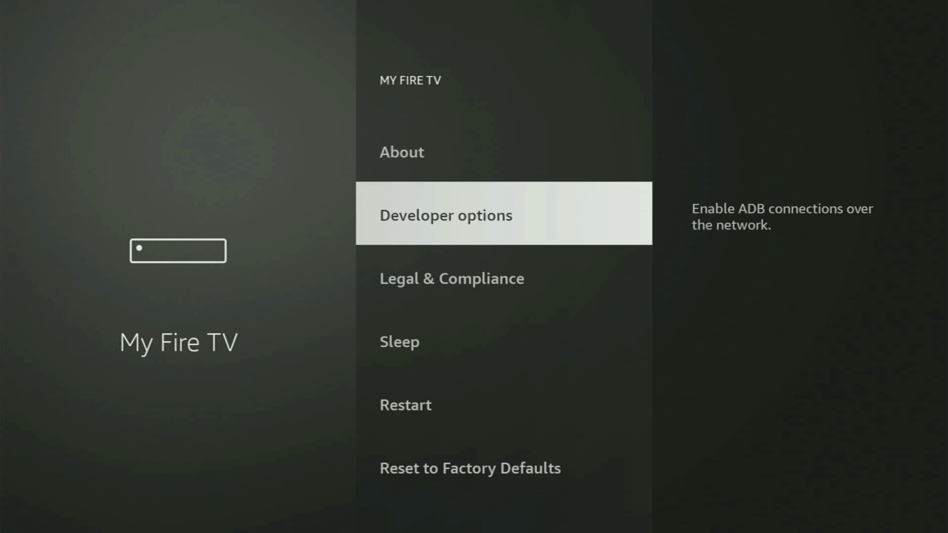
key(Return)
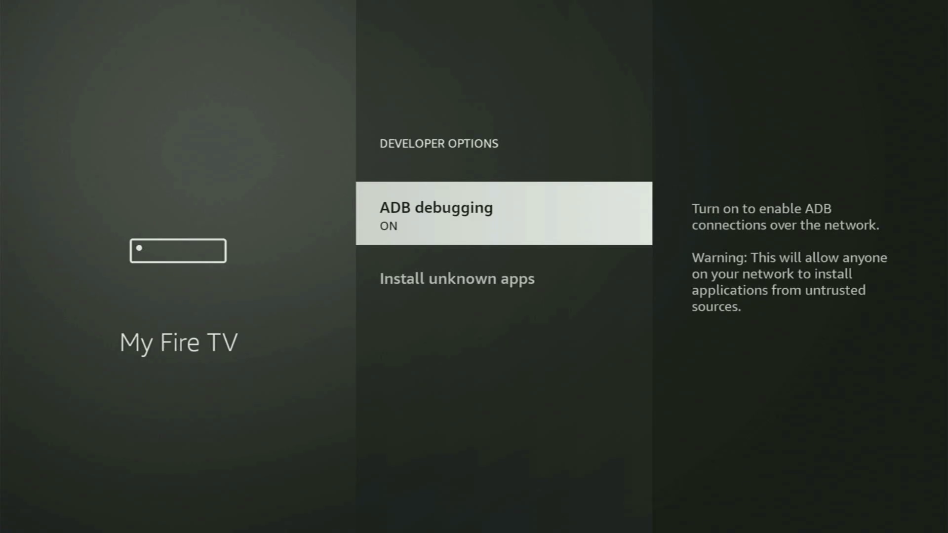
- Open Install unknown apps and make sure Downloader is set to ON
key(Down)
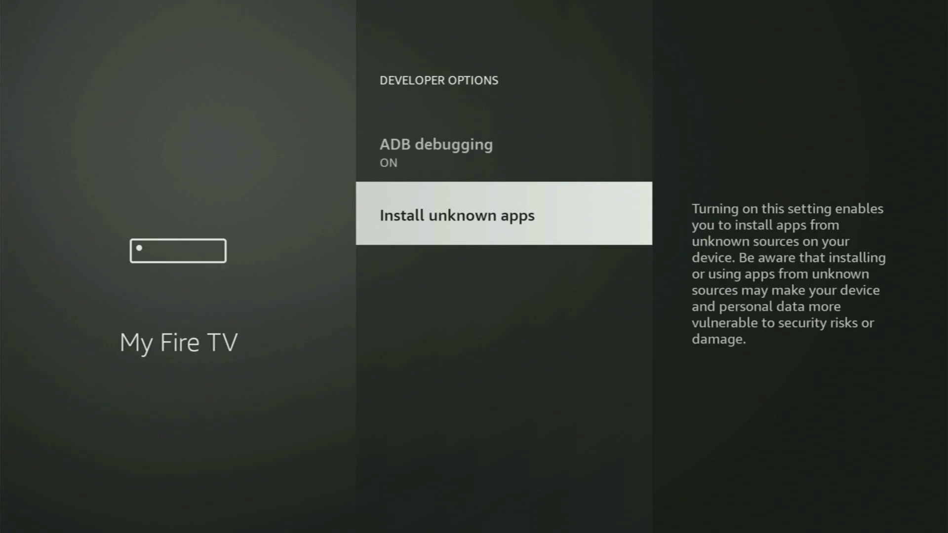
key(Return)
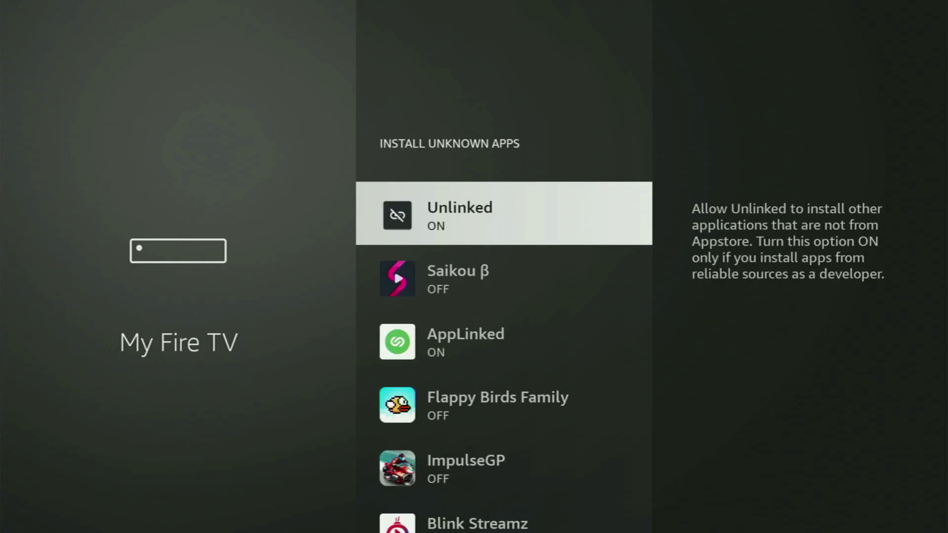
key(Down)
key(Down)
key(Down)
key(Down)
key(Down)
key(Down)
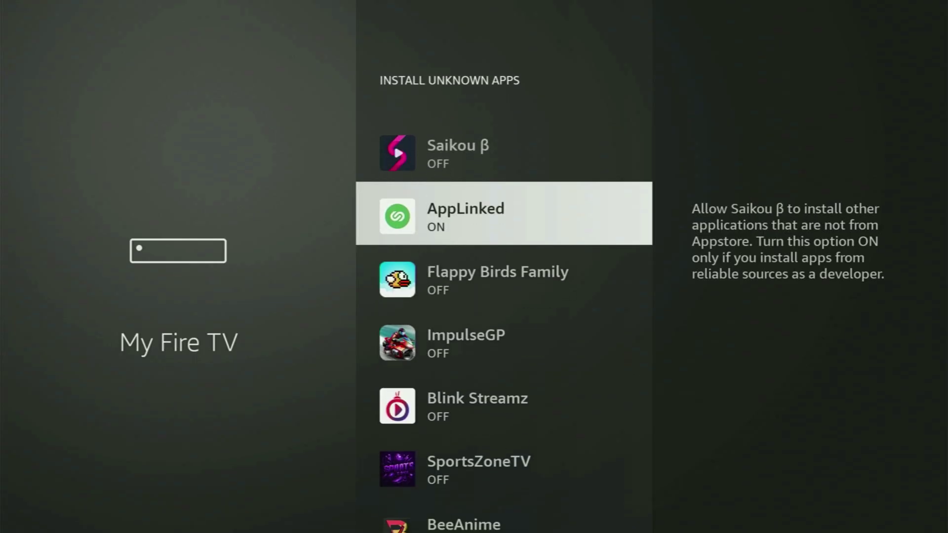
key(Down)
key(Down)
key(Down)
key(Down)
key(Down)
key(Down)
key(Down)
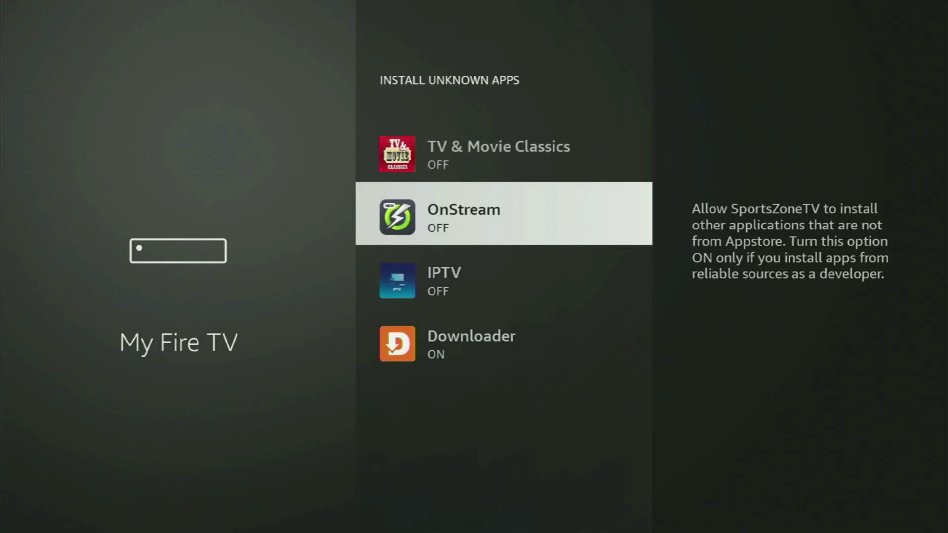
key(Return)
key(Return)
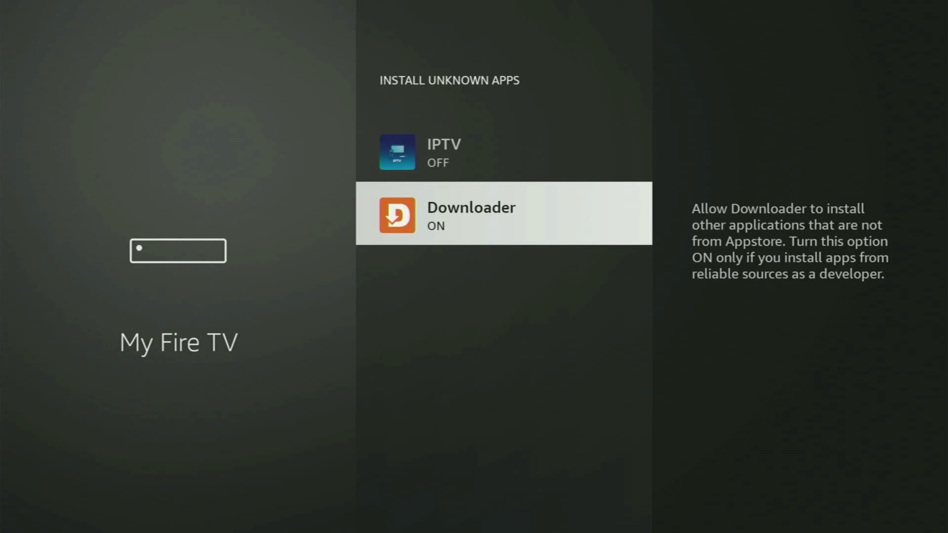
- Examine the other apps in the Install unknown apps list, from Downloader back up past BeeAnime
key(Up)
key(Up)
key(Up)
key(Up)
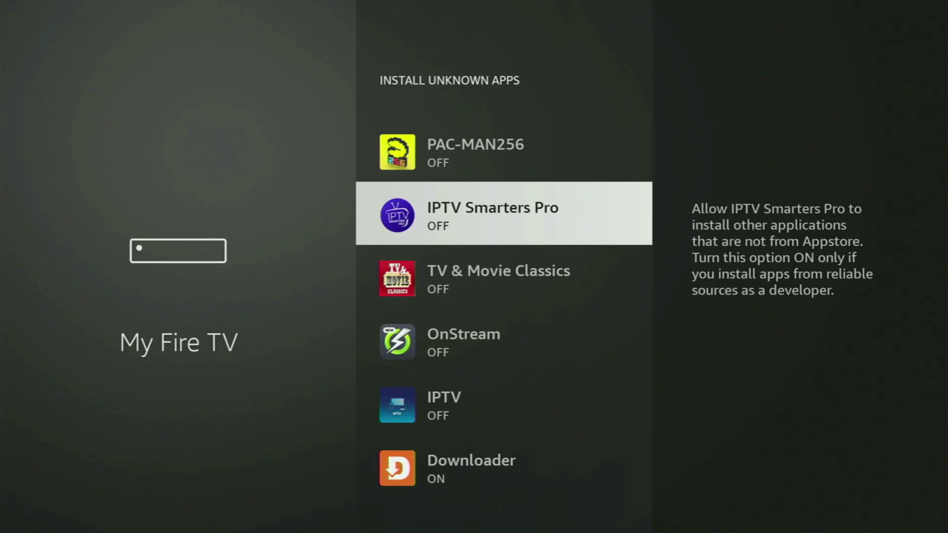
key(Up)
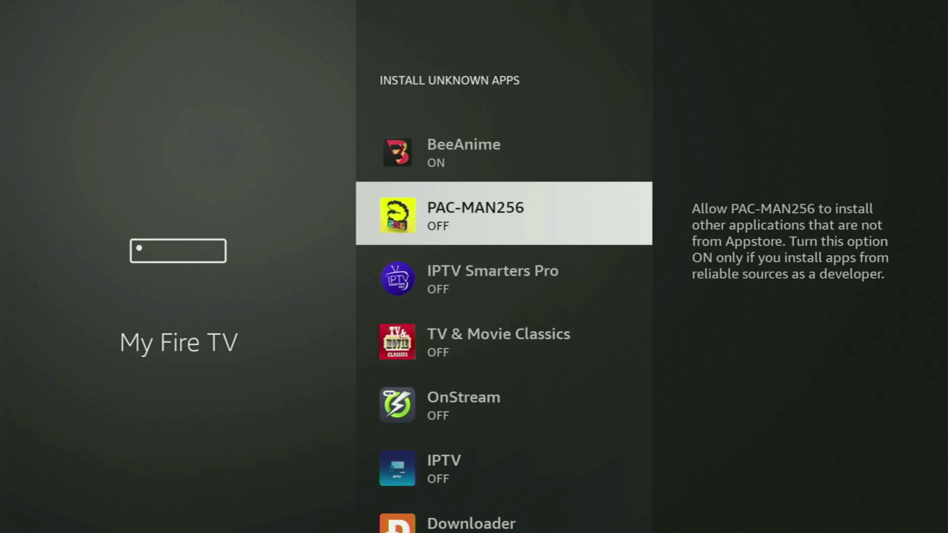
key(Up)
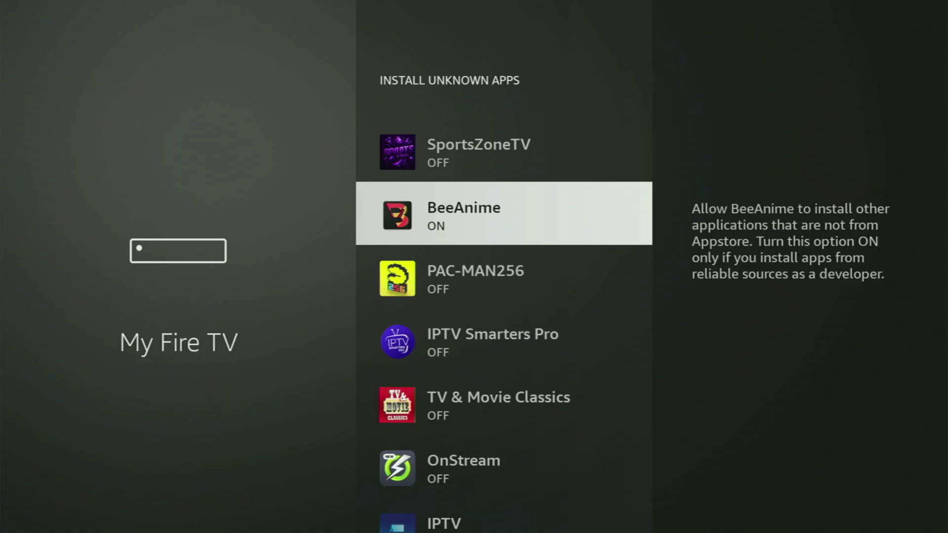
key(Up)
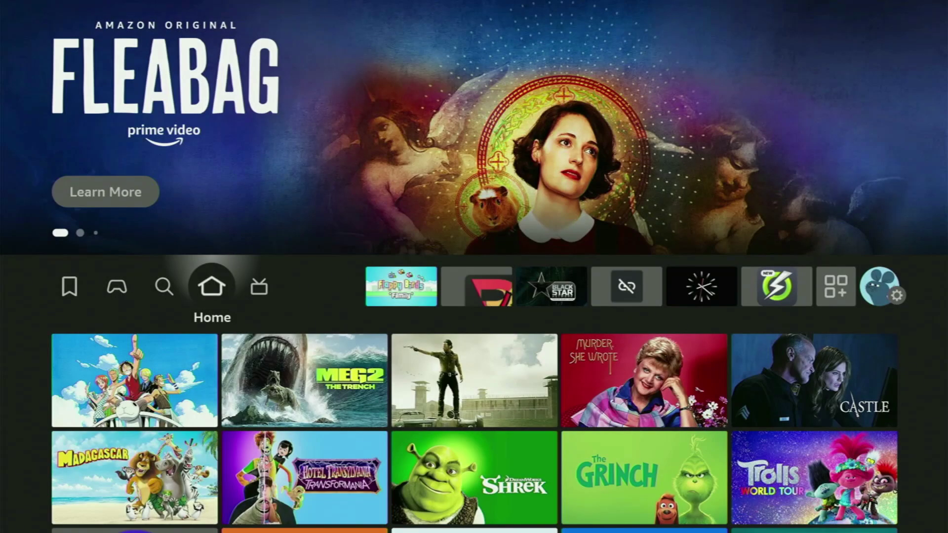
- Open the full Your Apps & Channels list from the home screen
key(Right)
key(Right)
key(Right)
key(Right)
key(Right)
key(Right)
key(Right)
key(Right)
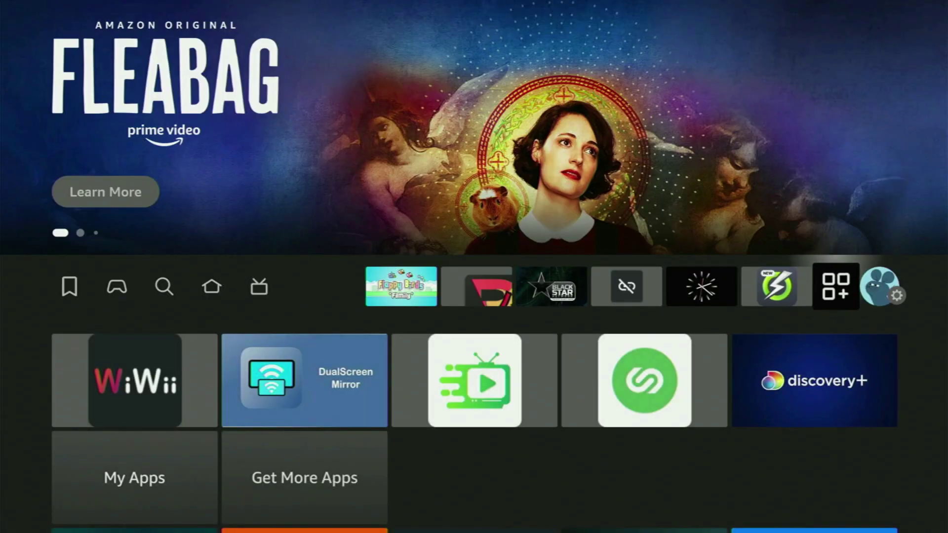
key(Return)
- Locate the Downloader tile in the app list and highlight it
key(Right)
key(Right)
key(Right)
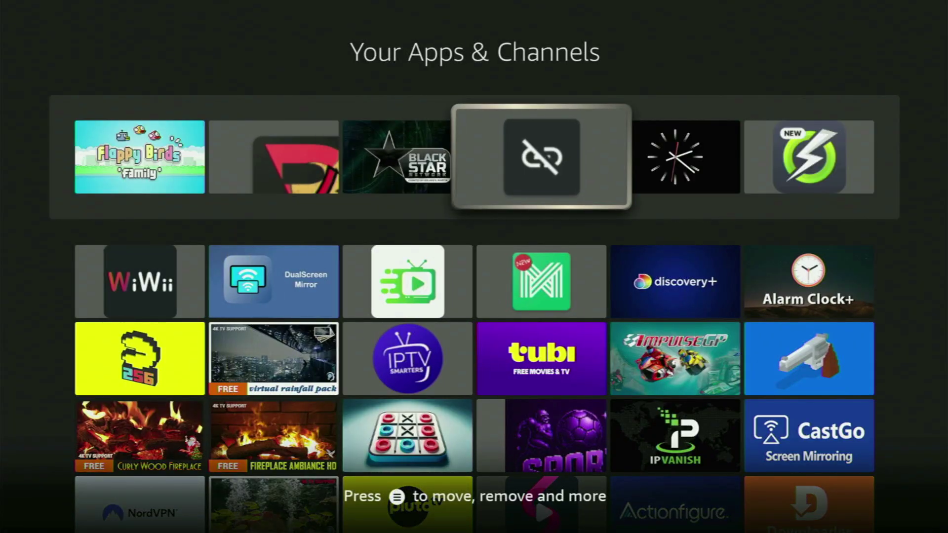
key(Right)
key(Down)
key(Down)
key(Down)
key(Down)
key(Right)
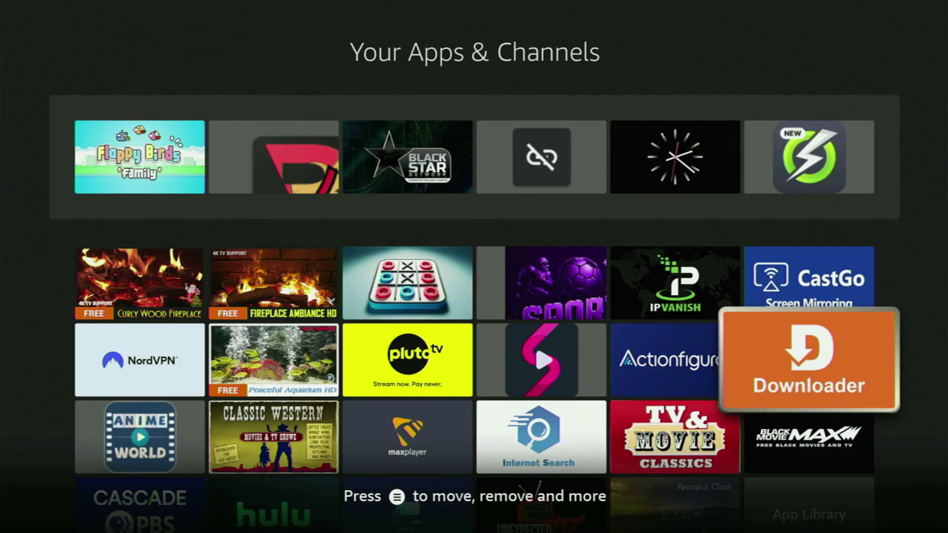
- Open the NordVPN app from the same row of the app list
key(Left)
key(Left)
key(Left)
key(Left)
key(Left)
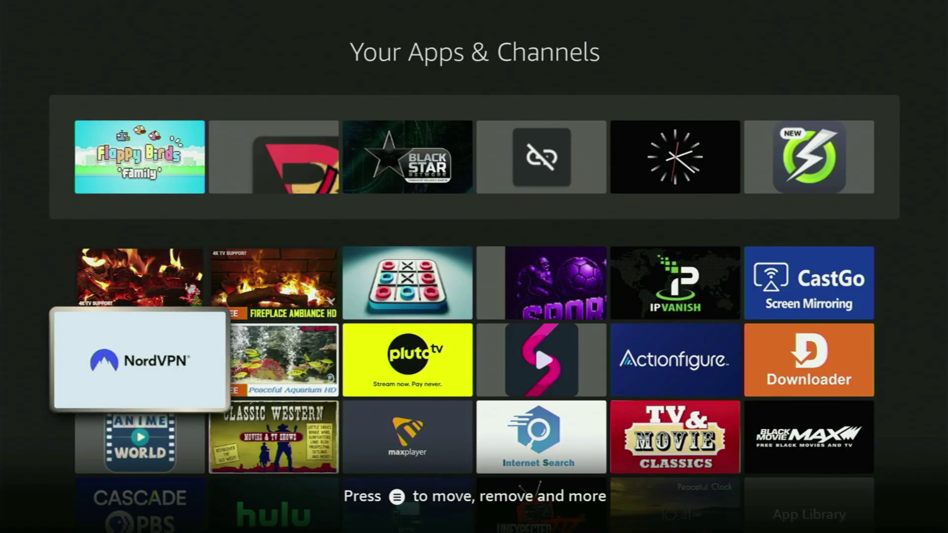
key(Return)
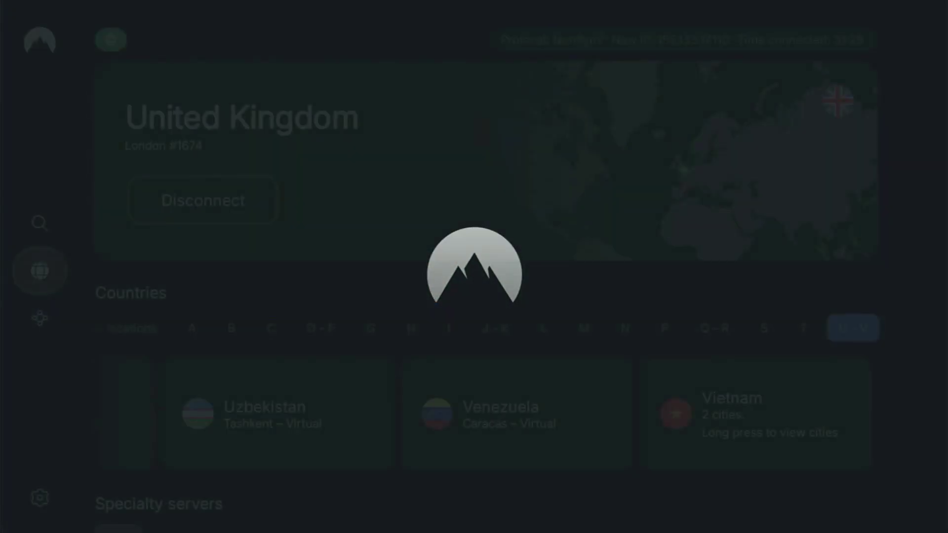
- Examine the available server countries under S, from Senegal to Switzerland
key(Down)
key(Up)
key(Left)
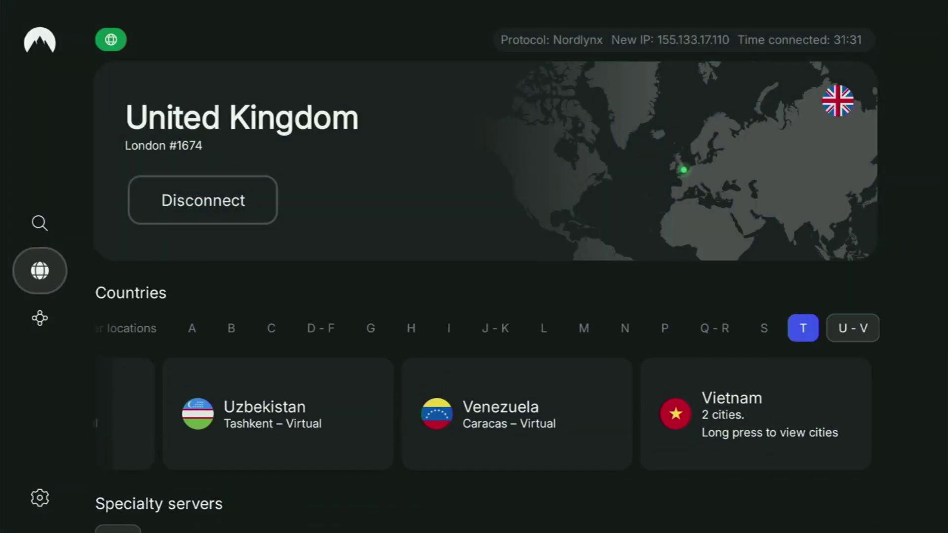
key(Left)
key(Down)
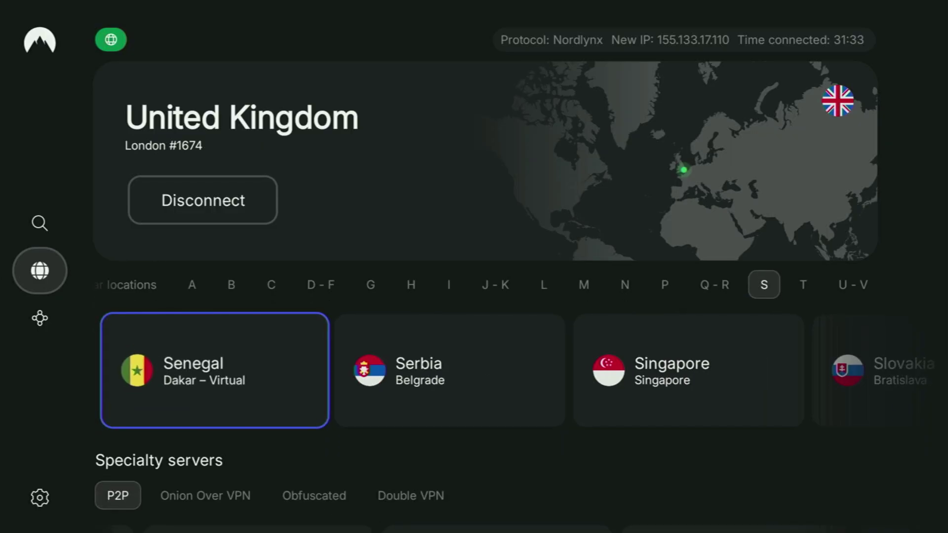
key(Right)
key(Right)
key(Right)
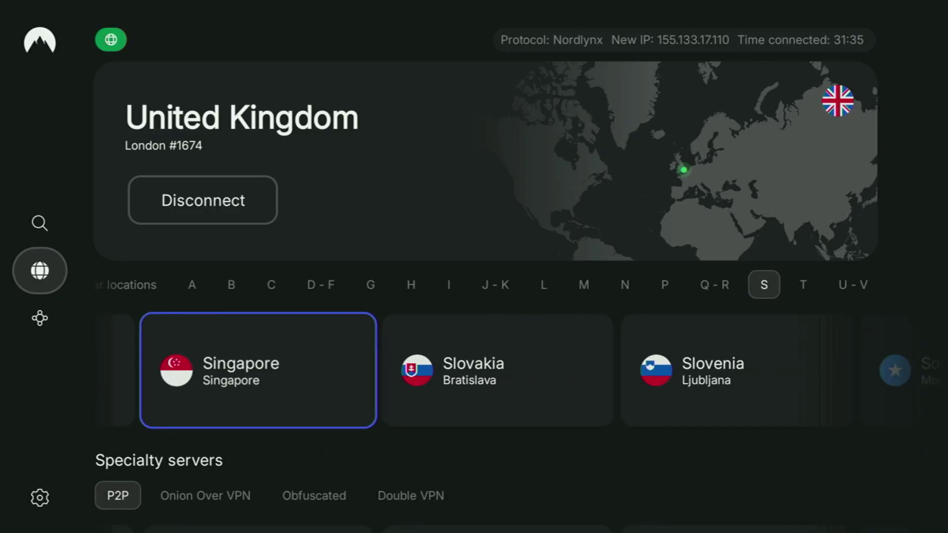
key(Right)
key(Right)
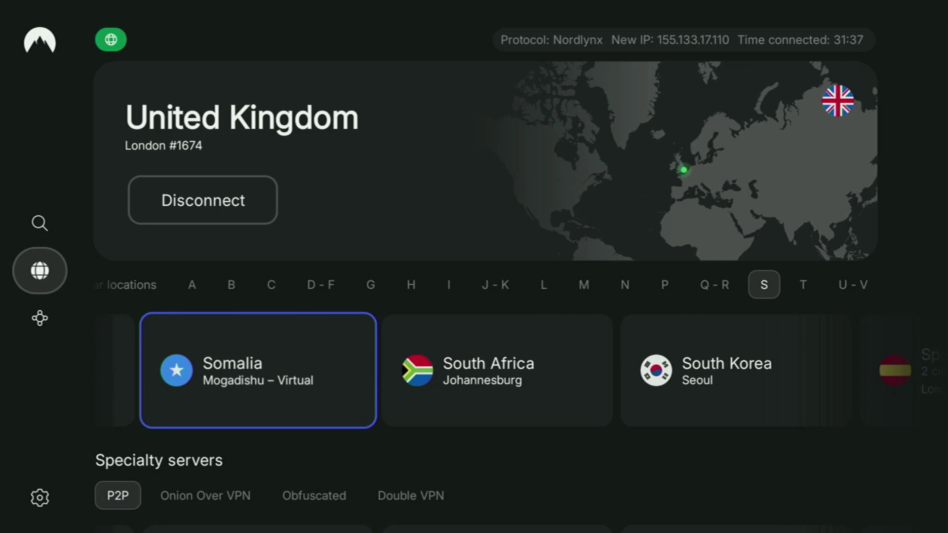
key(Right)
key(Right)
key(Right)
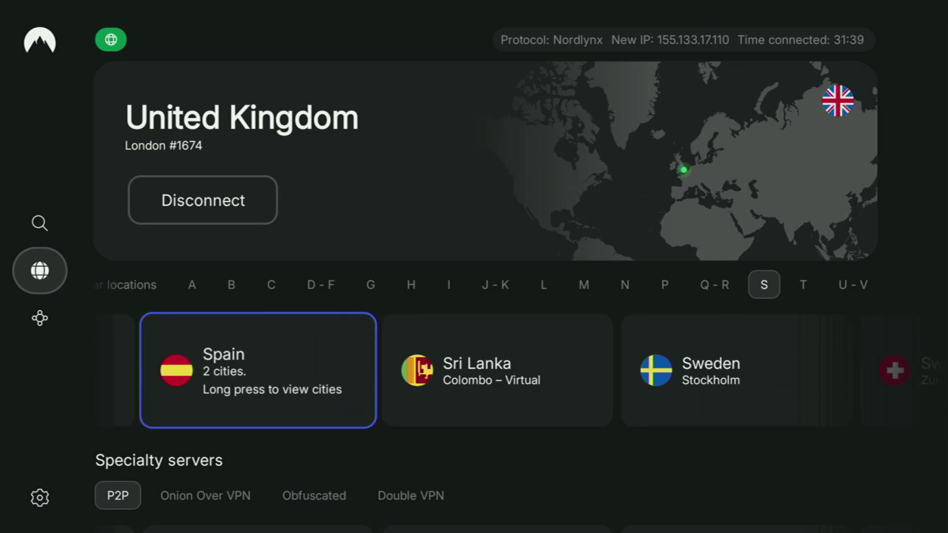
key(Right)
key(Right)
key(Right)
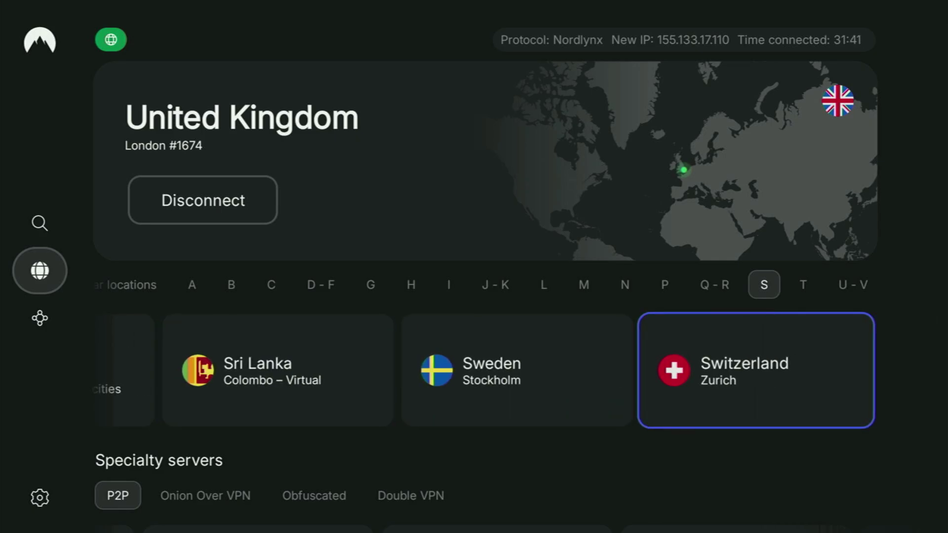
- Examine the server countries under Q - R and P, from Qatar through Puerto Rico
key(Up)
key(Left)
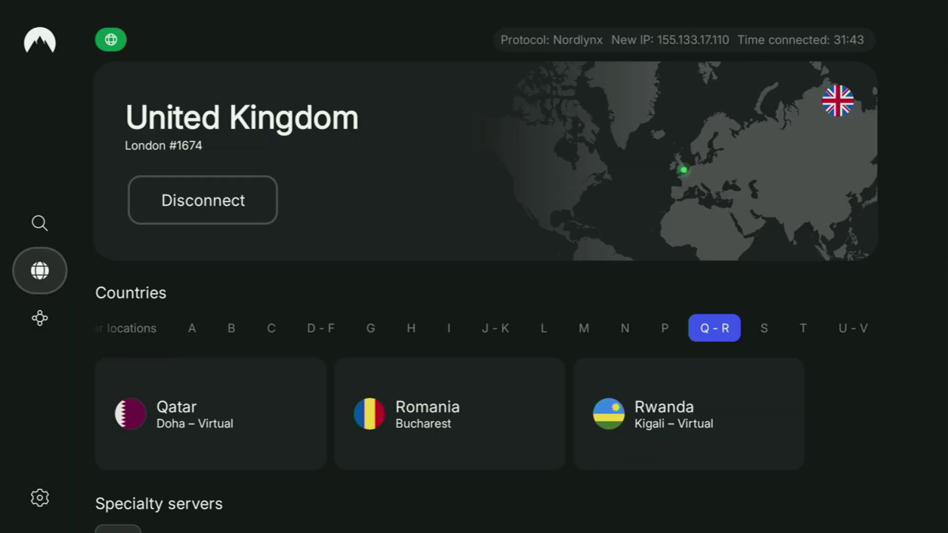
key(Down)
key(Right)
key(Right)
key(Up)
key(Left)
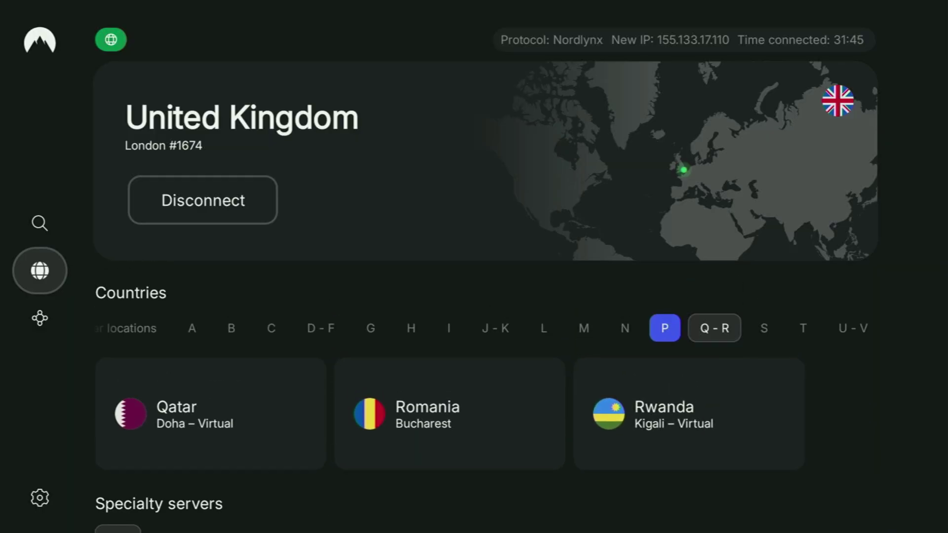
key(Down)
key(Right)
key(Right)
key(Right)
key(Right)
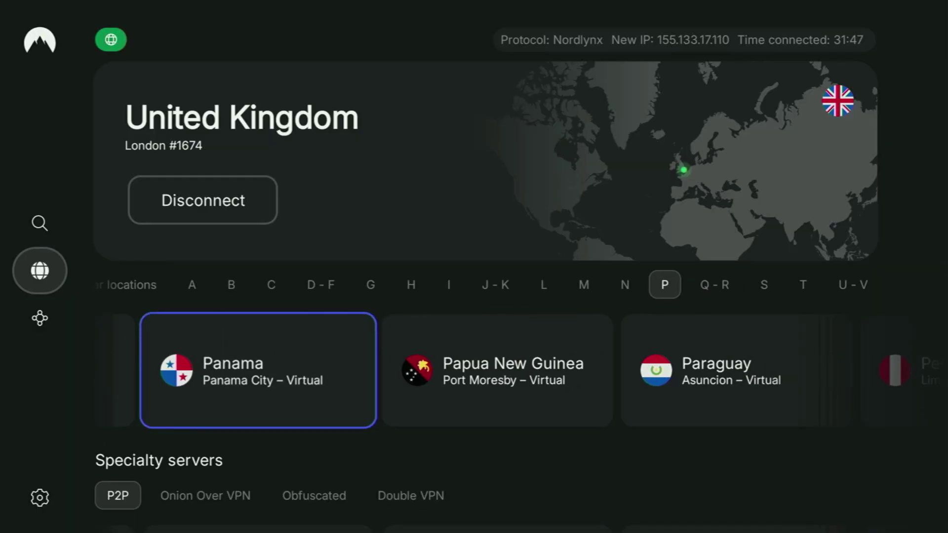
key(Right)
key(Right)
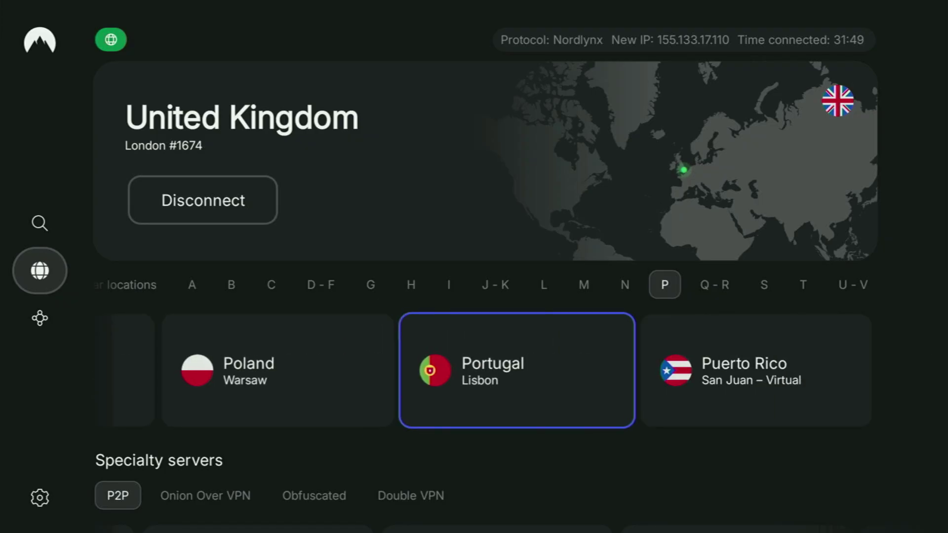
key(Right)
- Examine the server countries under N and M, including Nepal to Norway and Malaysia to Mongolia
key(Up)
key(Left)
key(Down)
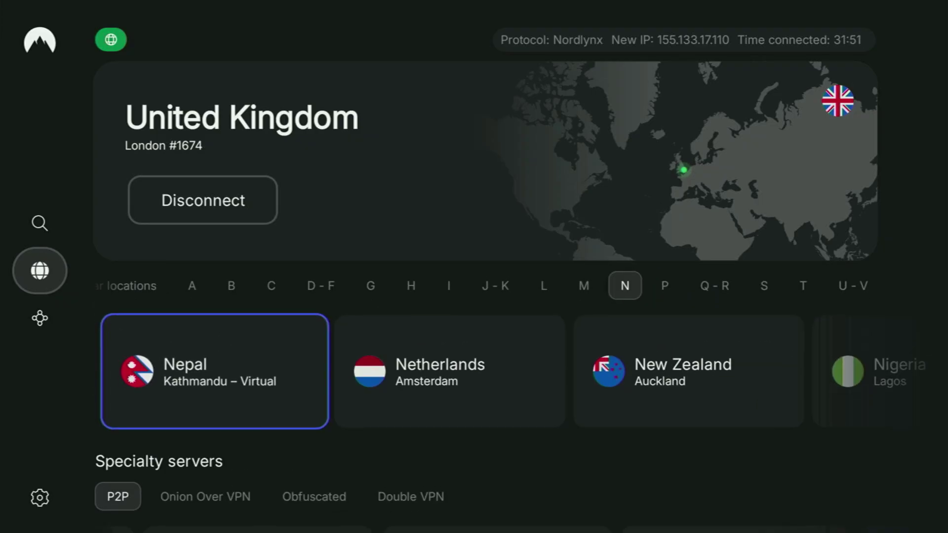
key(Right)
key(Right)
key(Right)
key(Right)
key(Right)
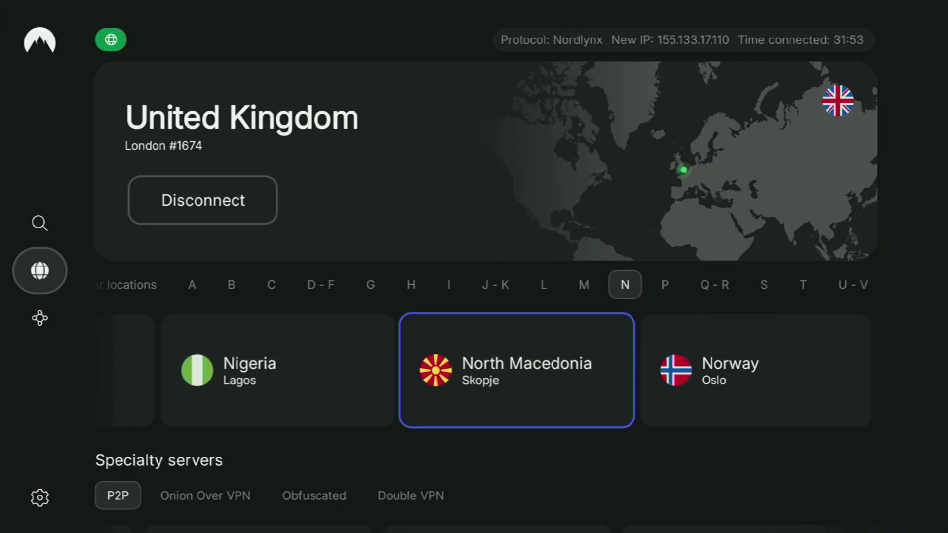
key(Up)
key(Left)
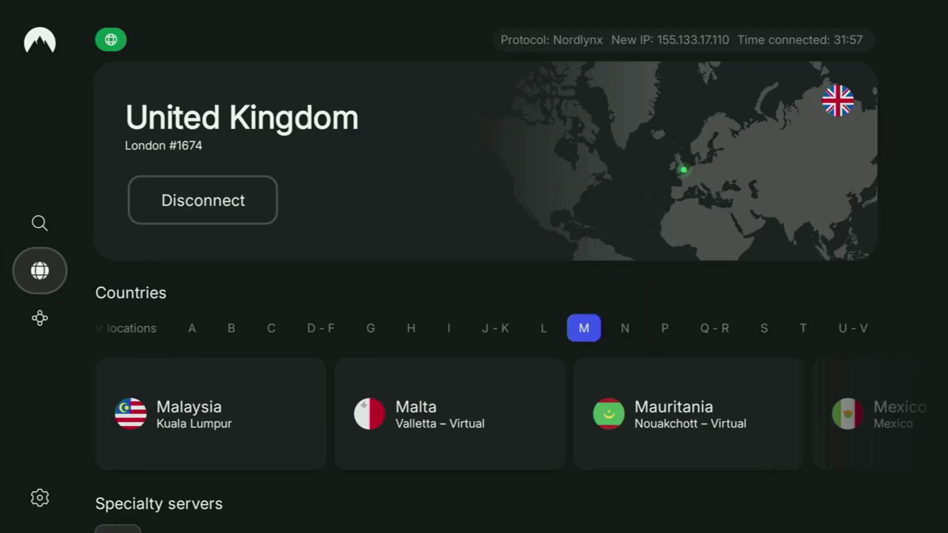
key(Down)
key(Right)
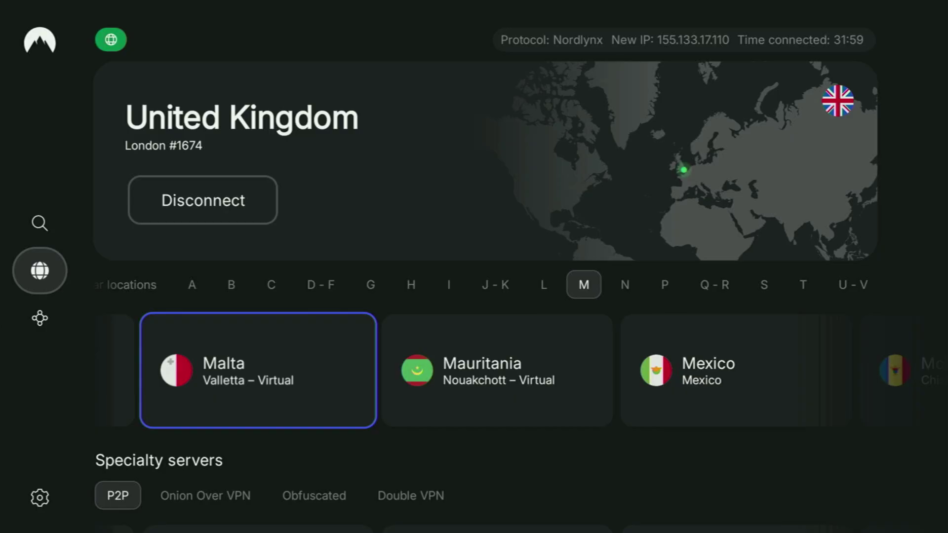
key(Right)
key(Right)
key(Right)
key(Right)
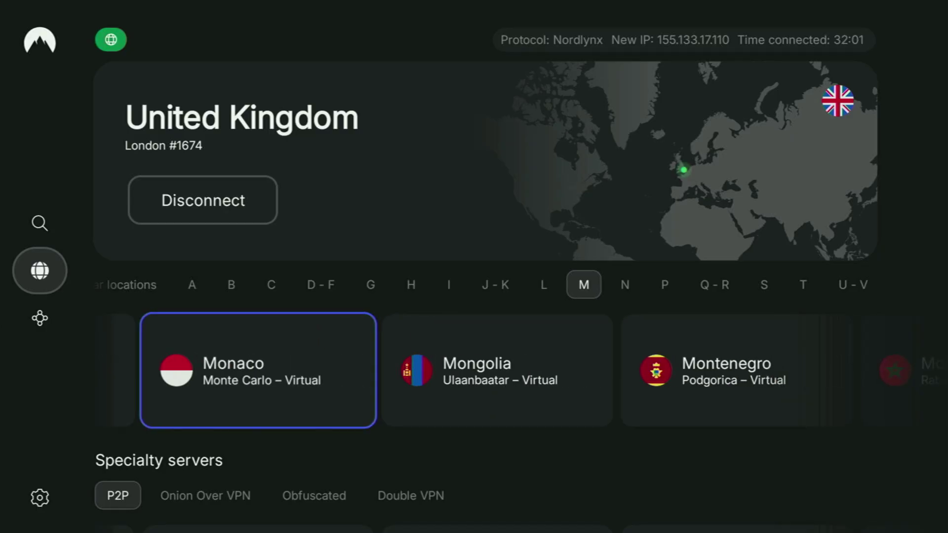
key(Right)
- Connect the VPN to the Latvia (Riga) server in the L group of countries
key(Up)
key(Left)
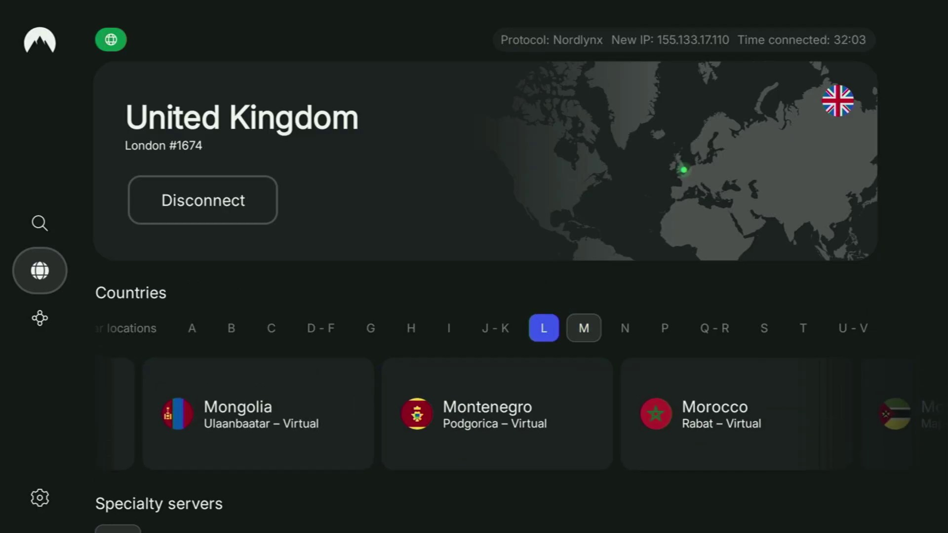
key(Down)
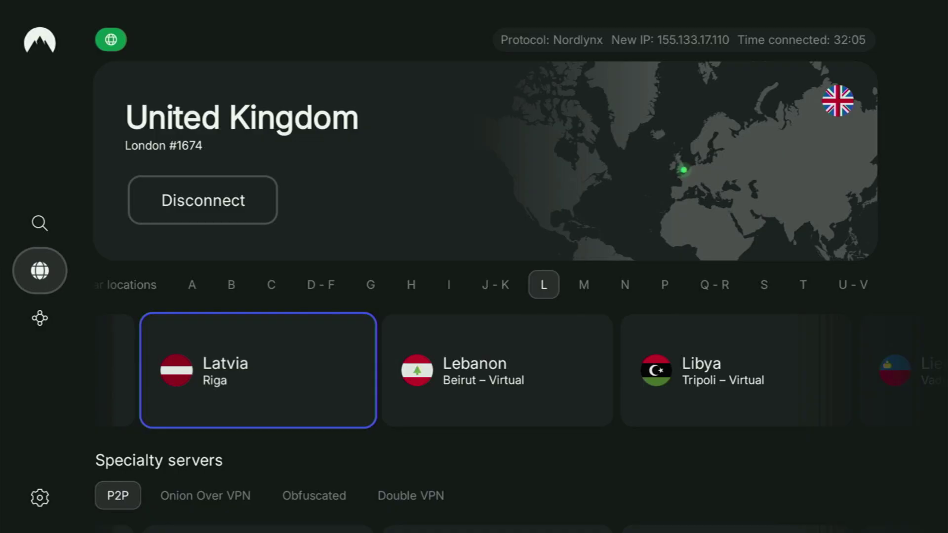
key(Return)
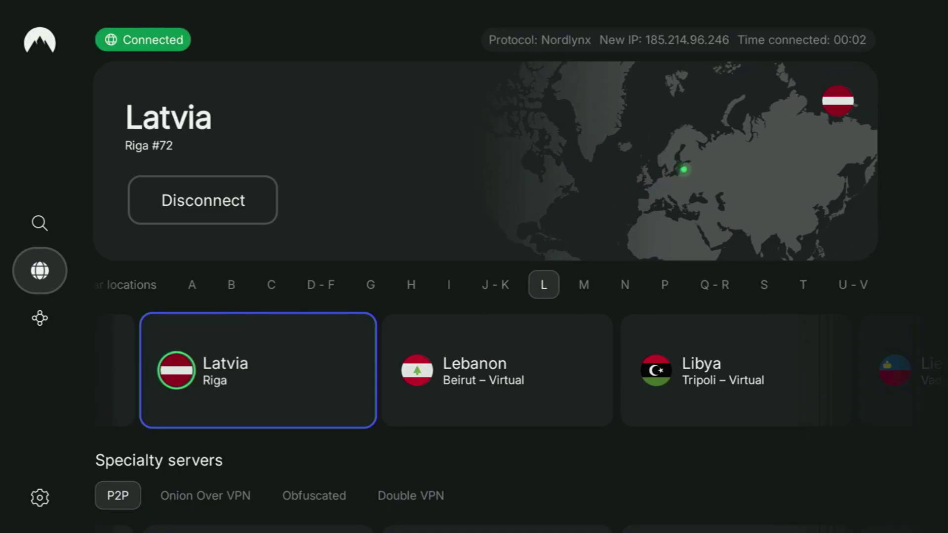
- Examine the remaining L countries up to Luxembourg and go down to the P2P specialty servers
key(Right)
key(Right)
key(Right)
key(Right)
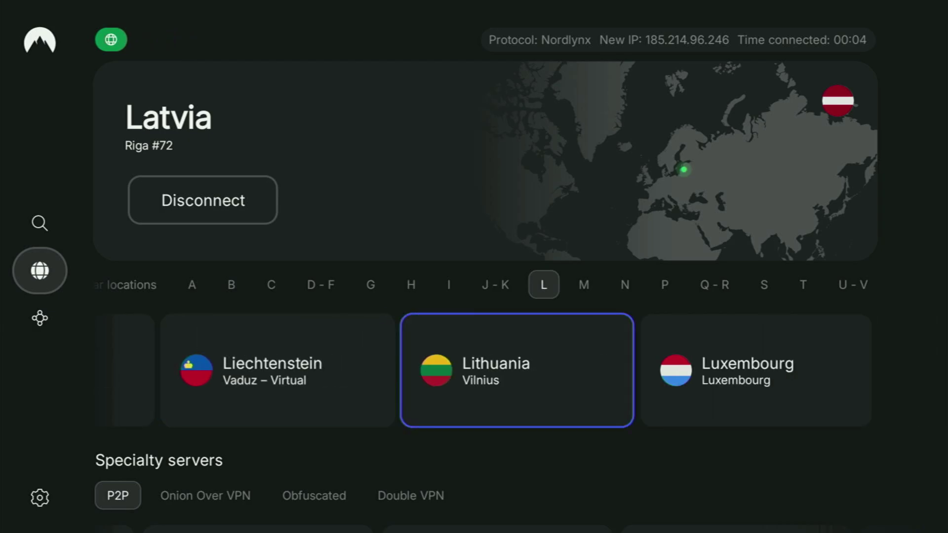
key(Right)
key(Up)
key(Left)
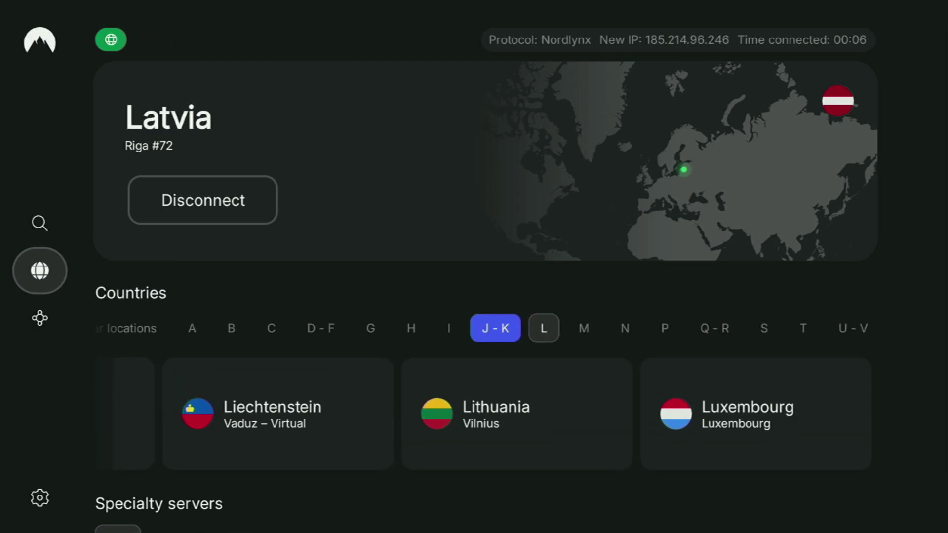
key(Down)
key(Down)
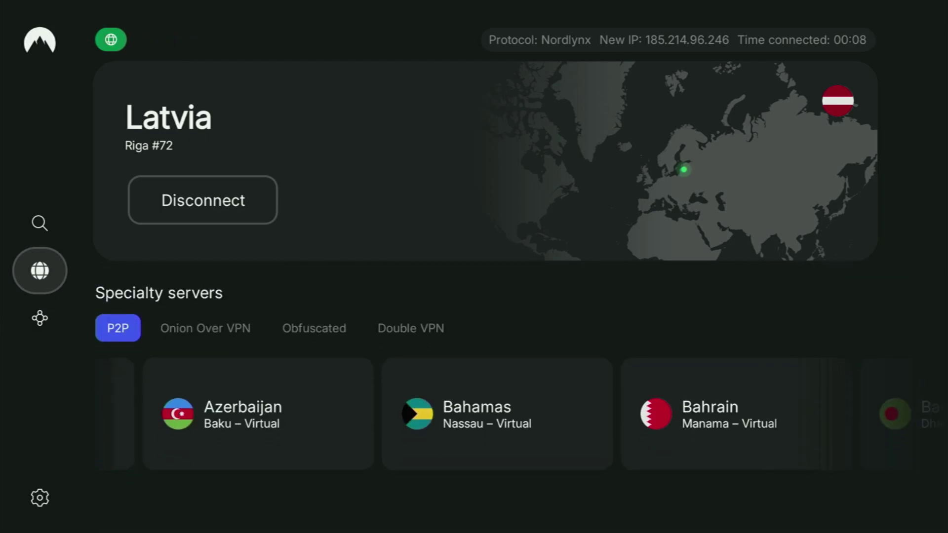
- Examine the Onion Over VPN specialty servers, from the Netherlands through Sweden to Switzerland
key(Right)
key(Right)
key(Left)
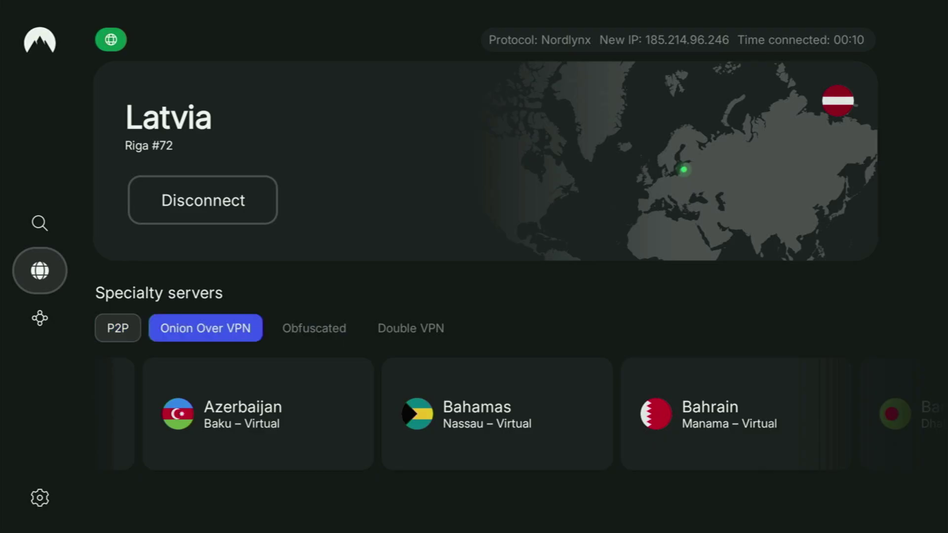
key(Down)
key(Right)
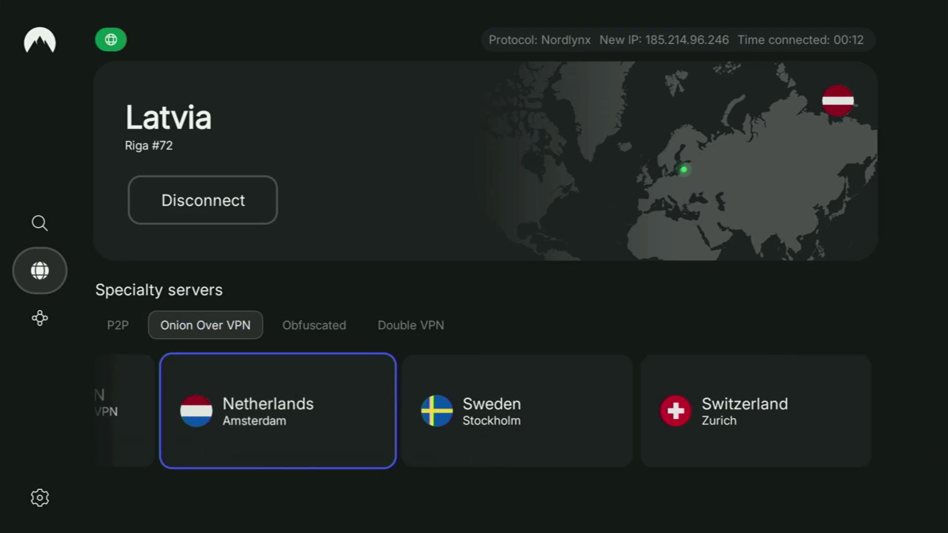
key(Right)
key(Right)
- Examine the server countries under J - K and I, including Jamaica to Jordan and Iceland to Italy
key(Up)
key(Up)
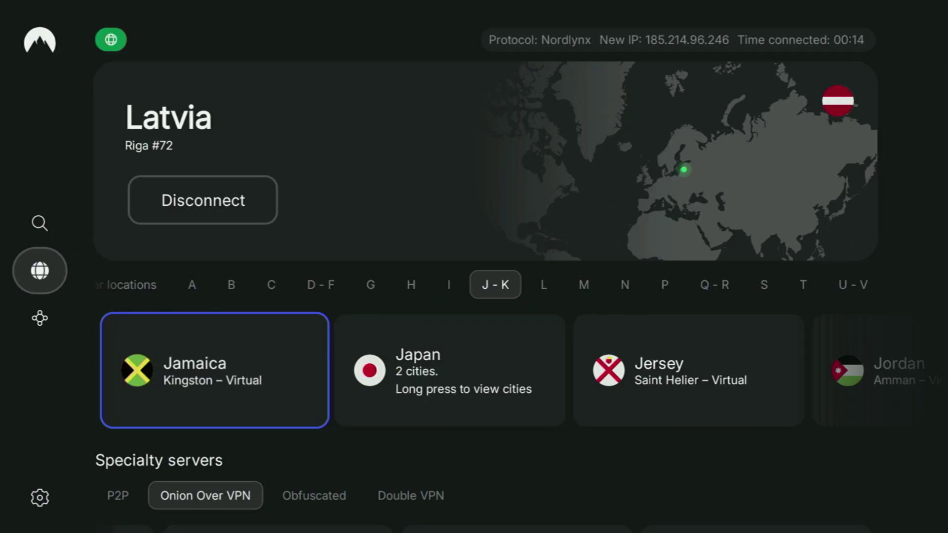
key(Up)
key(Left)
key(Down)
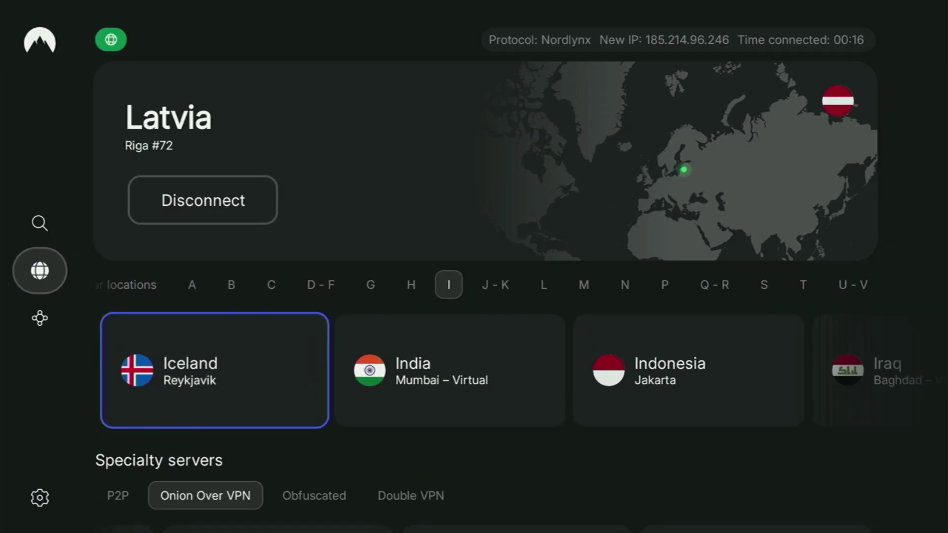
key(Right)
key(Right)
key(Right)
key(Right)
key(Right)
key(Right)
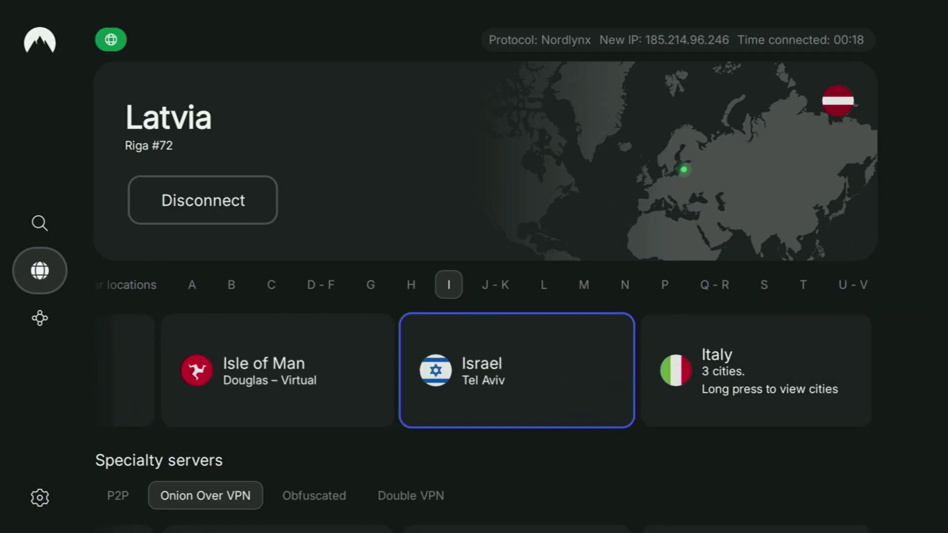
key(Right)
- Examine the server countries under H, from Honduras through Hong Kong to Hungary
key(Up)
key(Left)
key(Down)
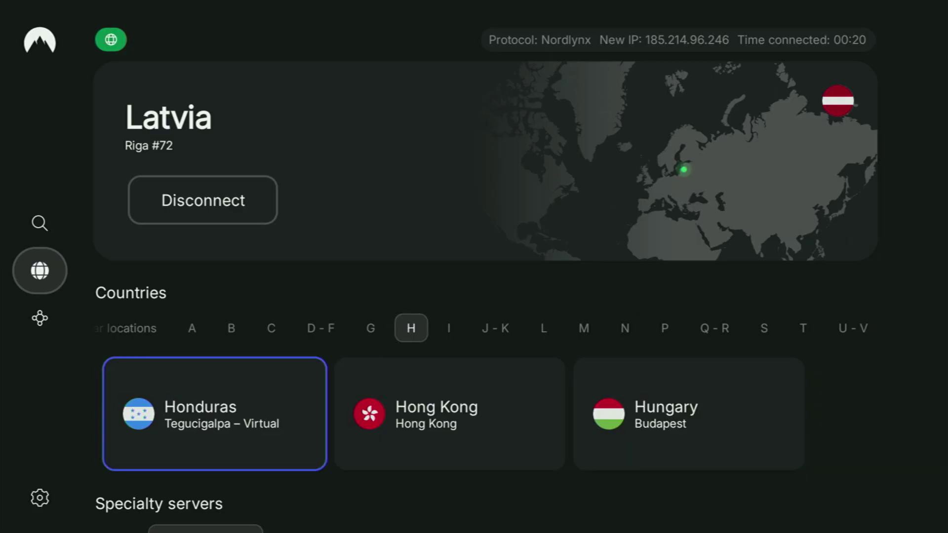
key(Right)
key(Right)
key(Up)
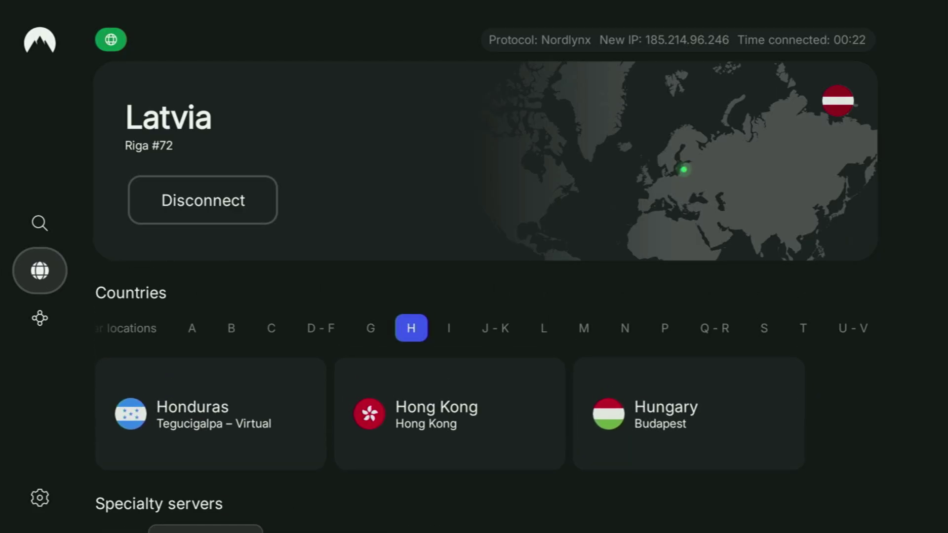
key(Left)
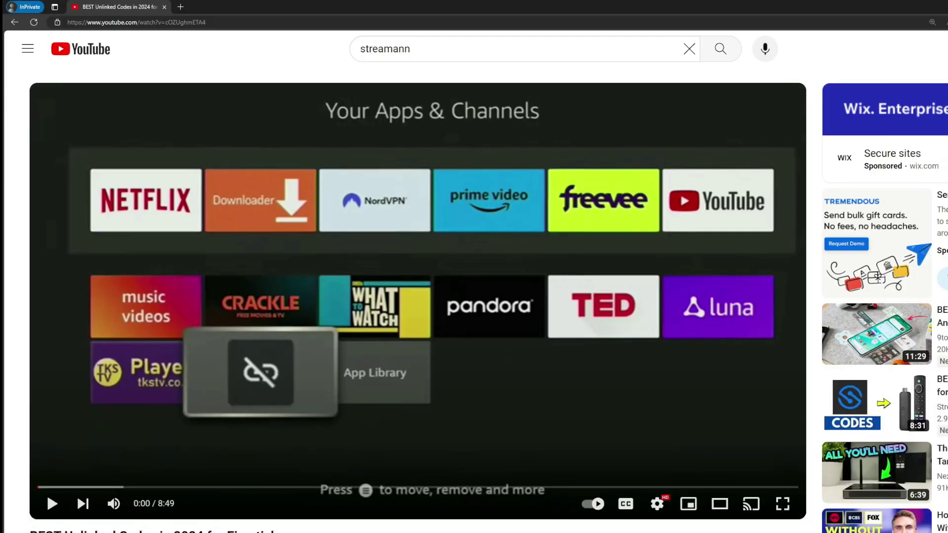
- Open the topvpnoffer.com link from the YouTube video's pinned comment and examine the NordVPN deal headline
scroll(313, 344, down, 7)
click(311, 292)
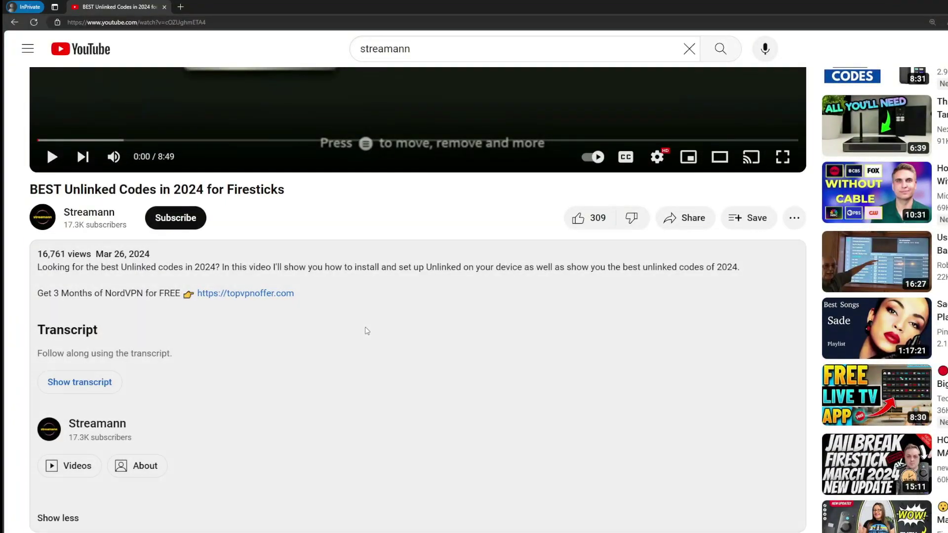
scroll(236, 321, down, 5)
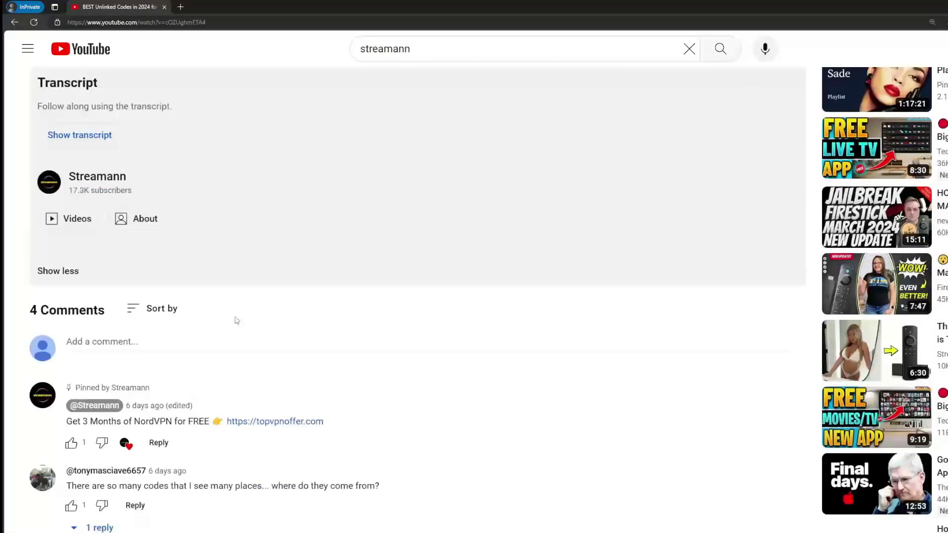
drag(326, 422, 227, 421)
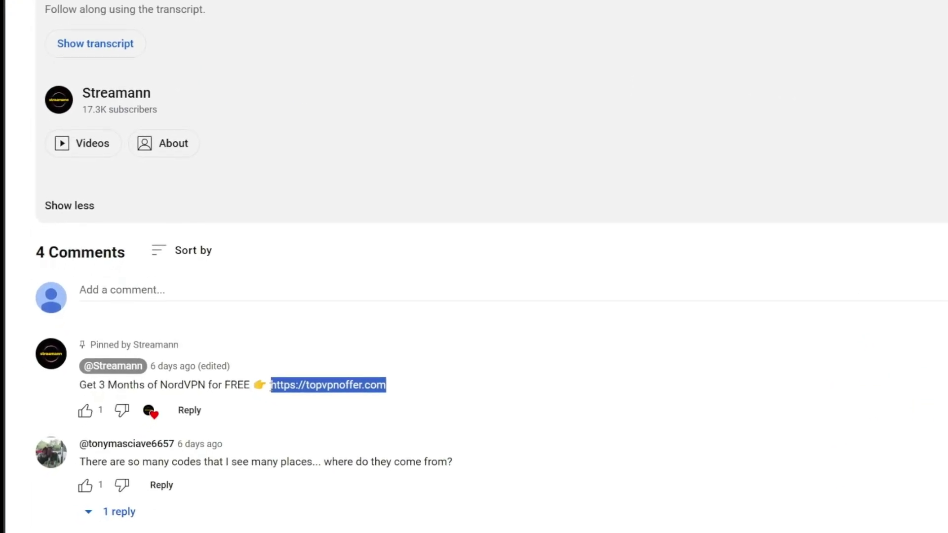
click(346, 385)
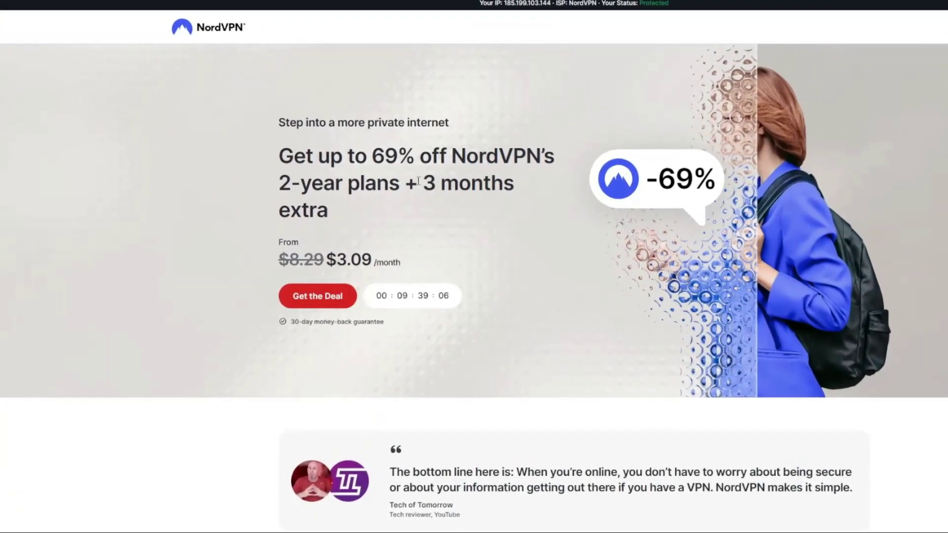
drag(418, 182, 517, 207)
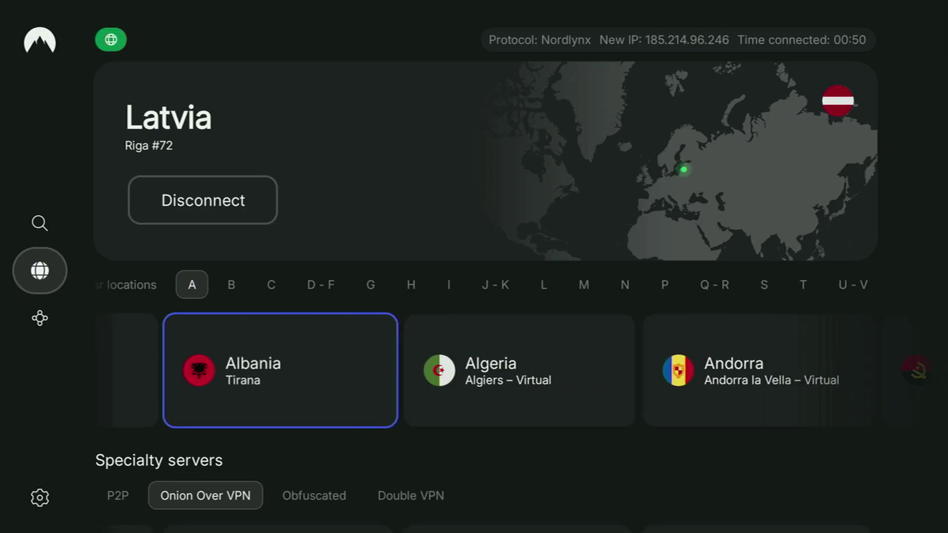
- Examine the server countries under A, from Albania through Australia to Azerbaijan
key(Right)
key(Right)
key(Right)
key(Right)
key(Right)
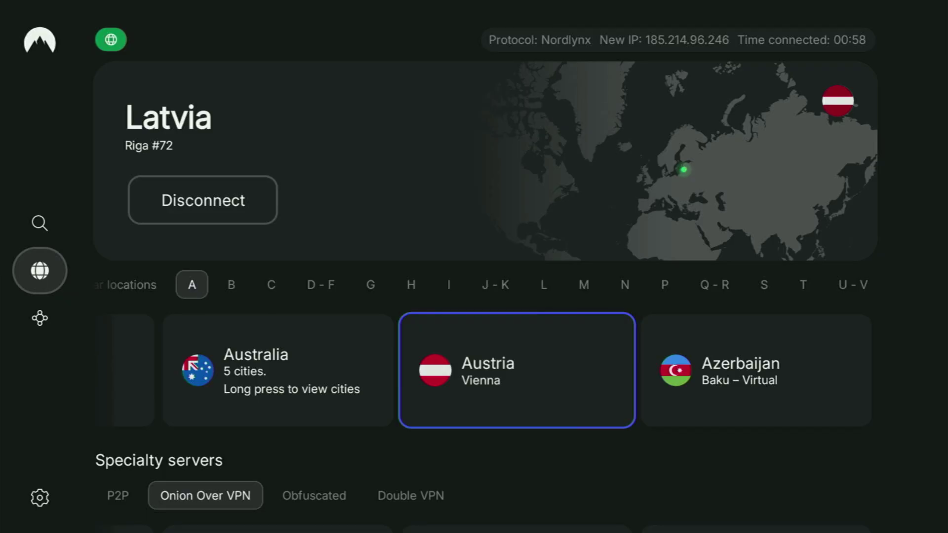
key(Up)
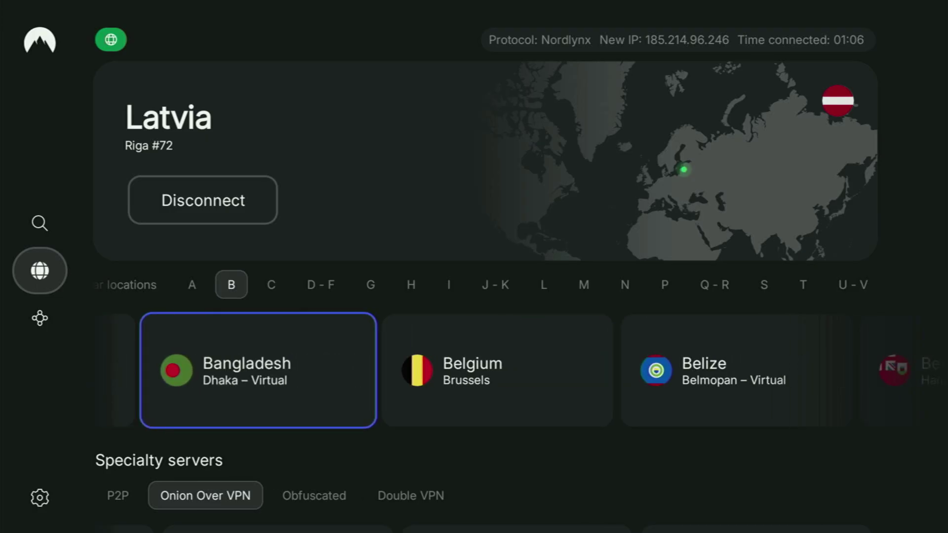
- Examine the server countries under B and C, including Bangladesh to Bolivia and Canada to Costa Rica
key(Right)
key(Right)
key(Up)
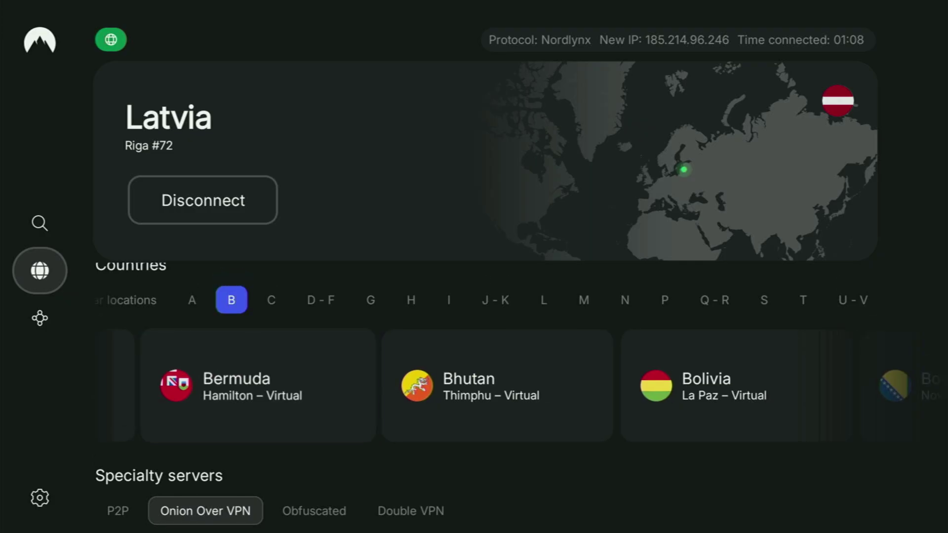
key(Right)
key(Down)
key(Right)
key(Right)
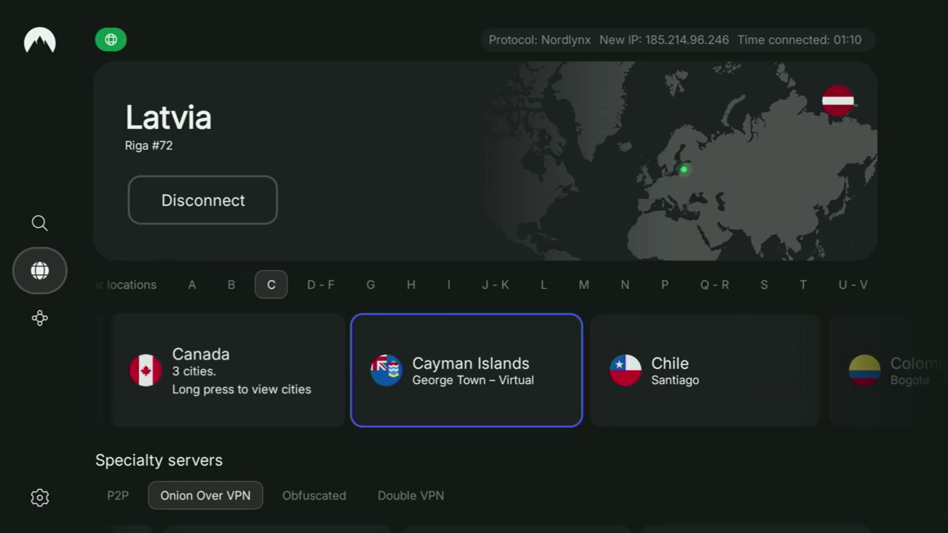
key(Right)
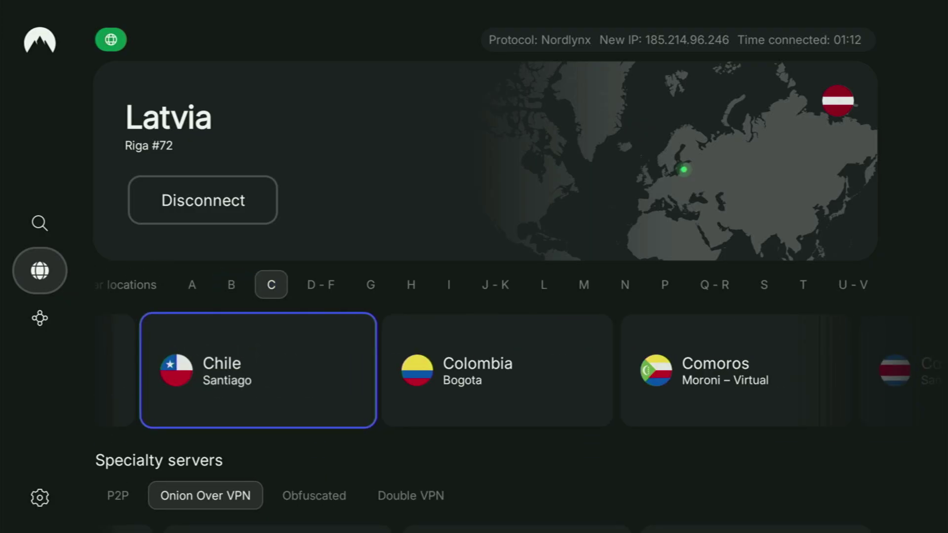
key(Right)
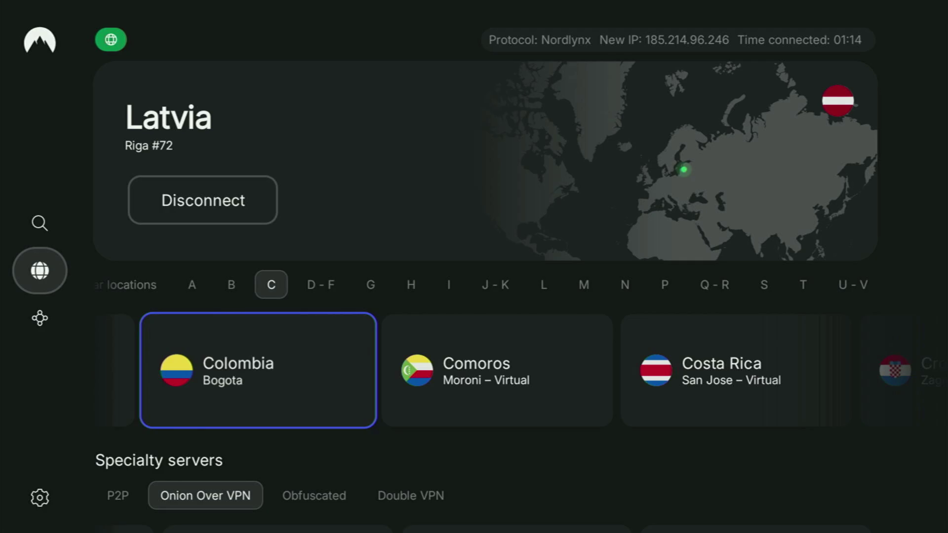
- Return to the Fire TV home screen and launch Downloader from the recently used apps
key(Home)
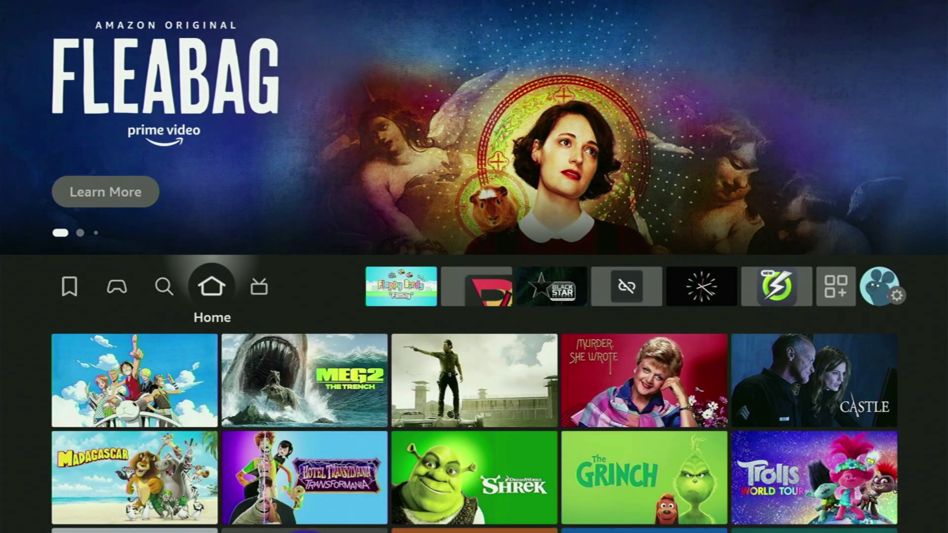
key(Down)
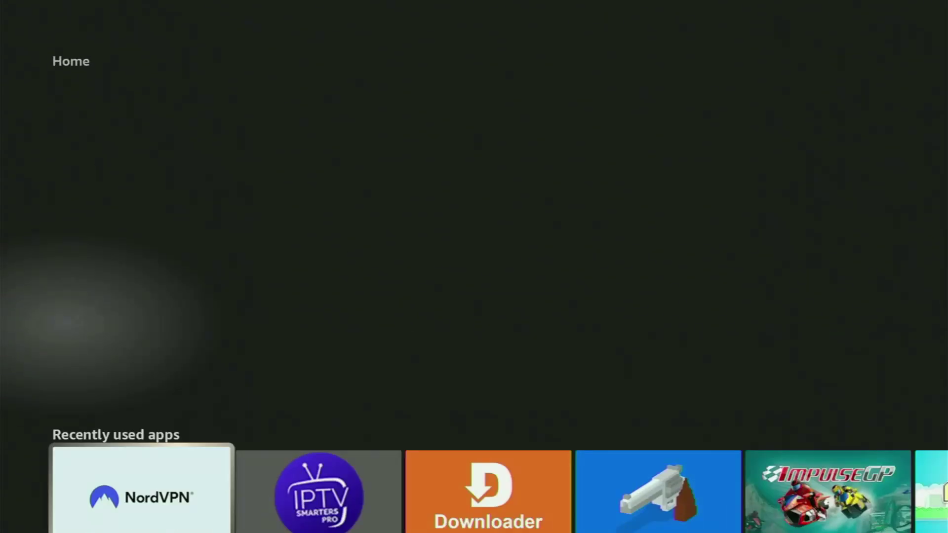
key(Right)
key(Right)
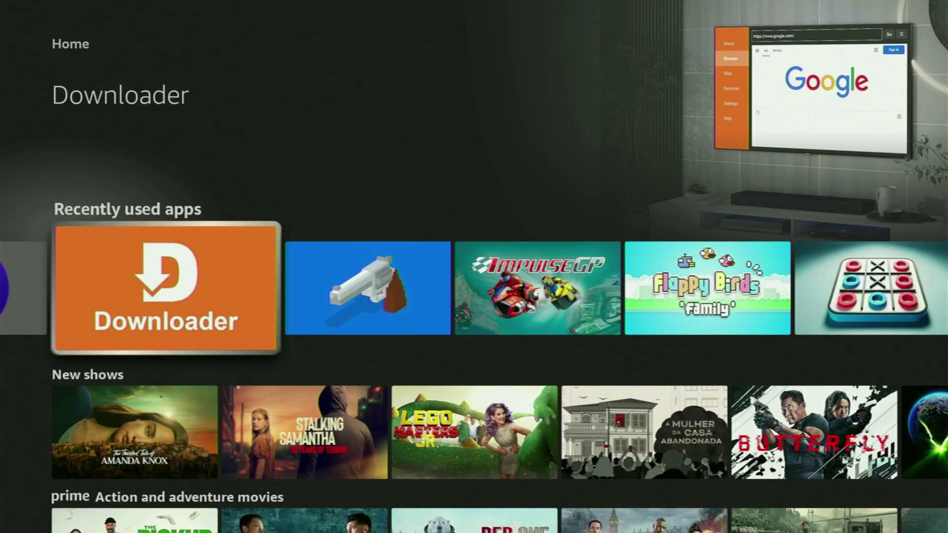
key(Return)
- Enter the short code 8189868 in Downloader's URL field
key(Up)
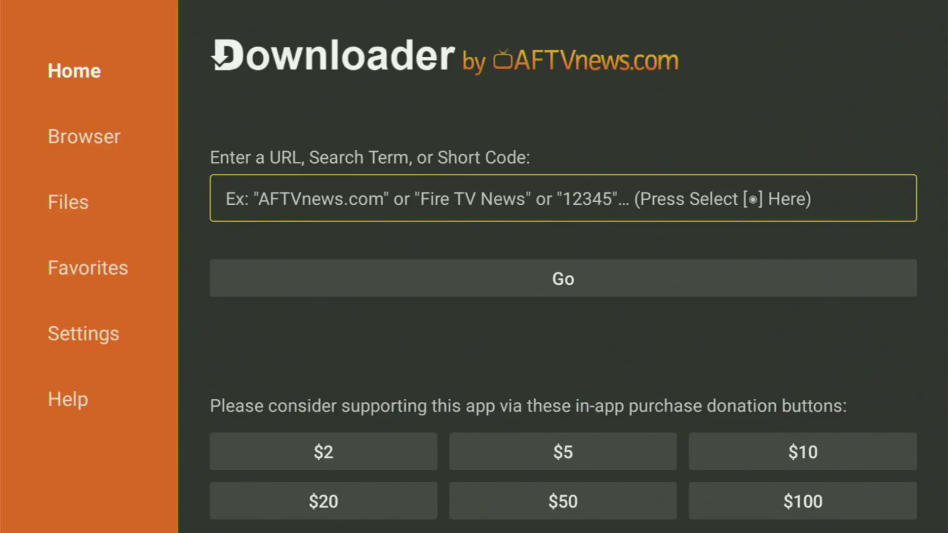
key(Return)
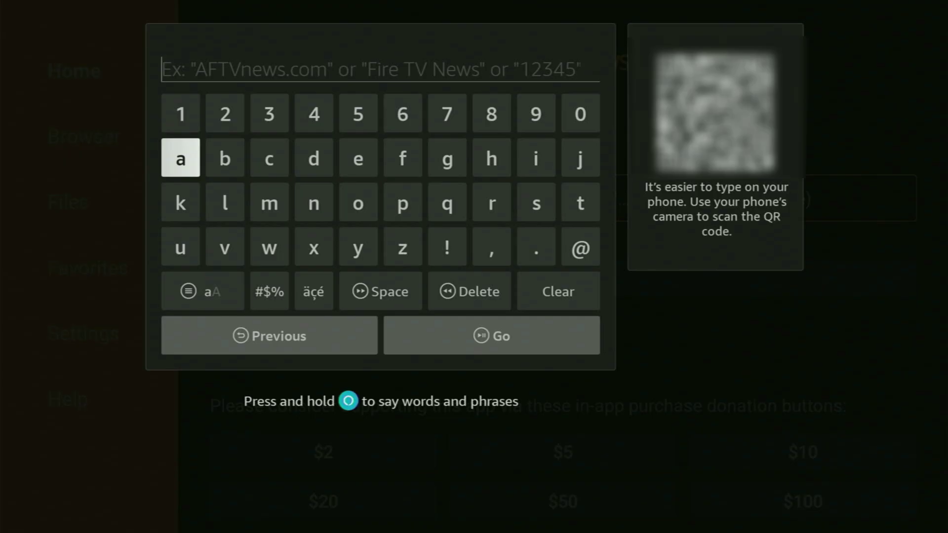
key(Up)
key(Left)
key(Left)
key(Left)
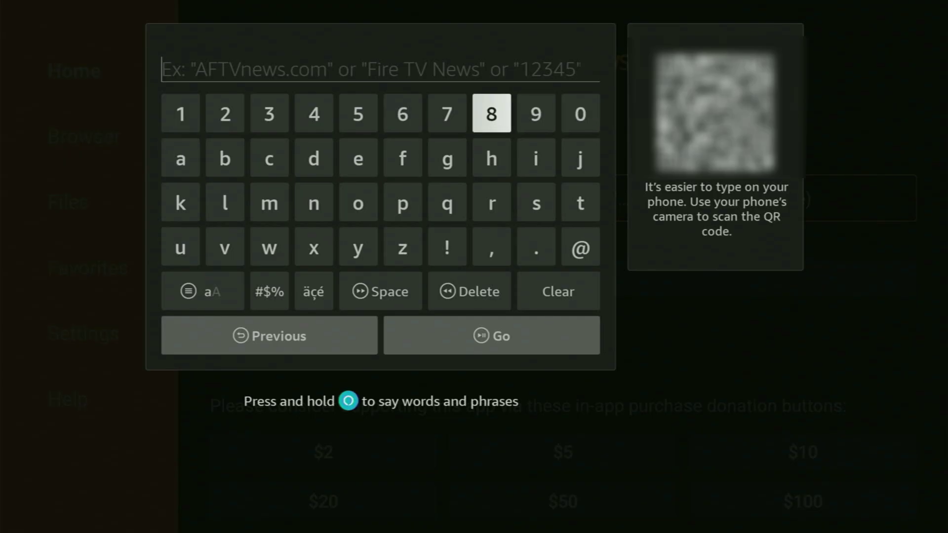
key(Return)
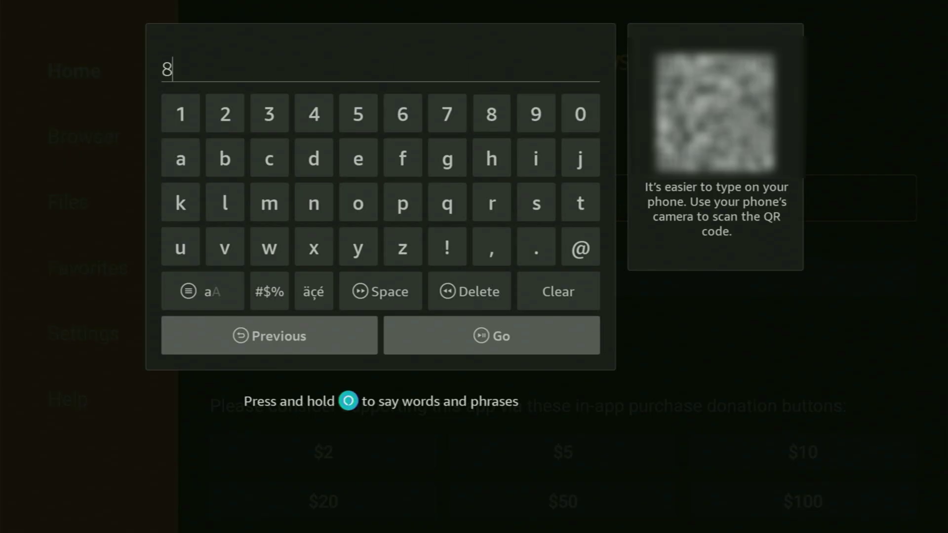
key(Right)
key(Right)
key(Right)
key(Return)
key(Left)
key(Left)
key(Left)
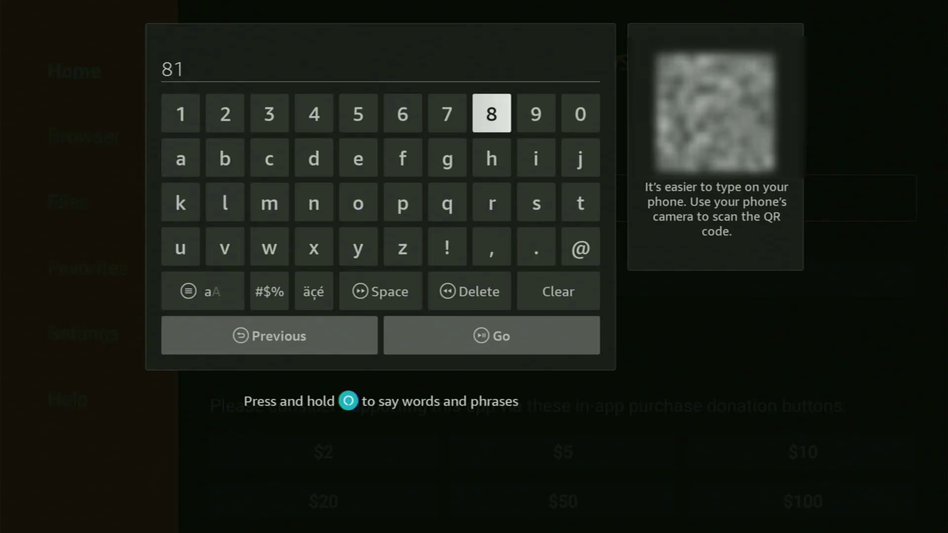
key(Return)
key(Right)
key(Return)
key(Left)
key(Return)
key(Left)
key(Left)
key(Return)
key(Right)
key(Right)
key(Return)
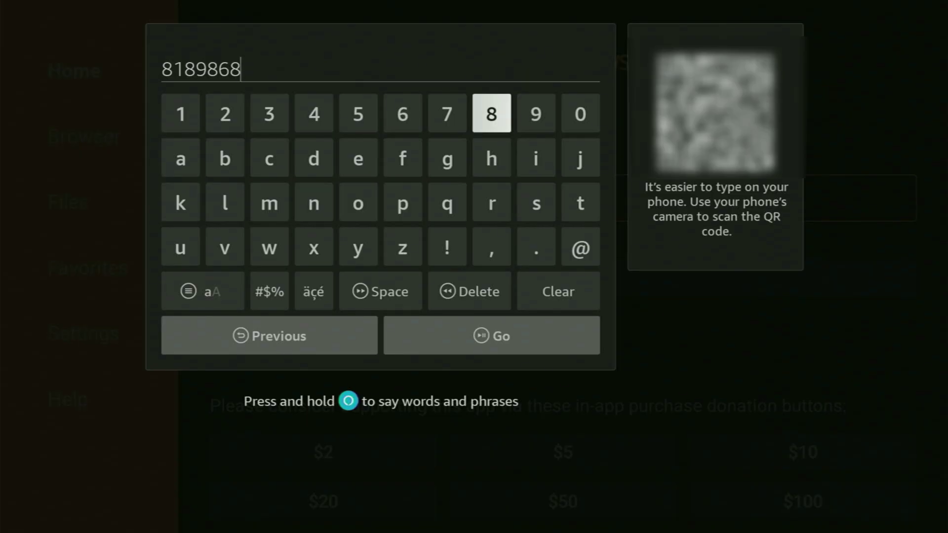
- Submit the short code to download Streamfire-v1.apk and install the downloaded file
key(Down)
key(Down)
key(Down)
key(Down)
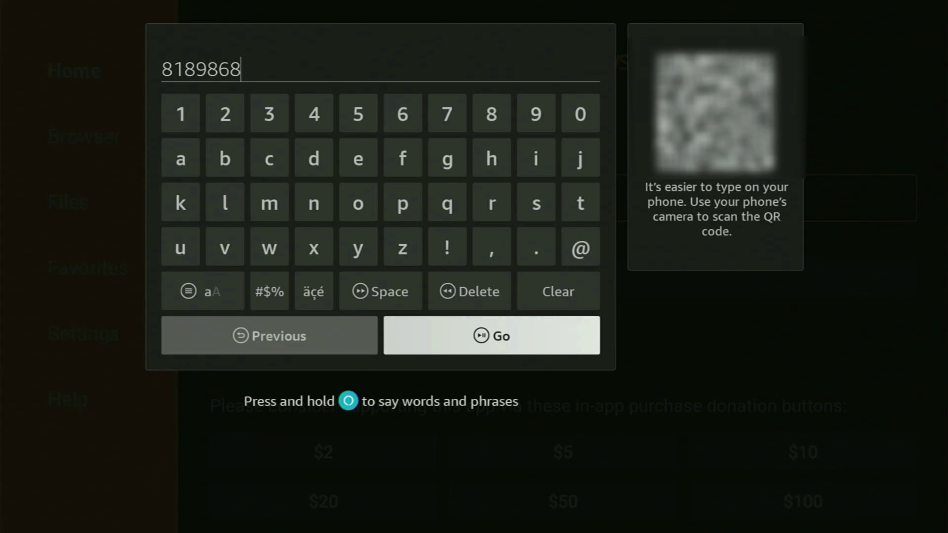
key(Return)
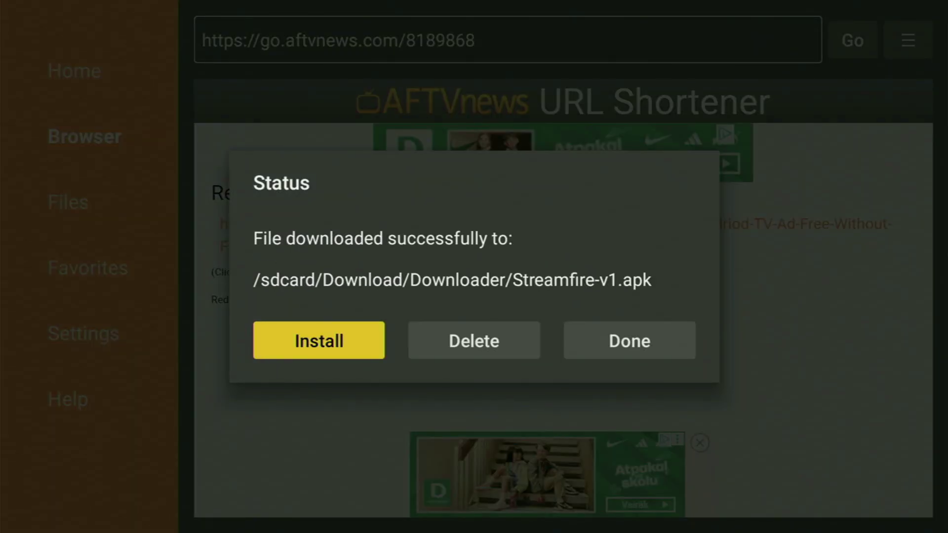
key(Return)
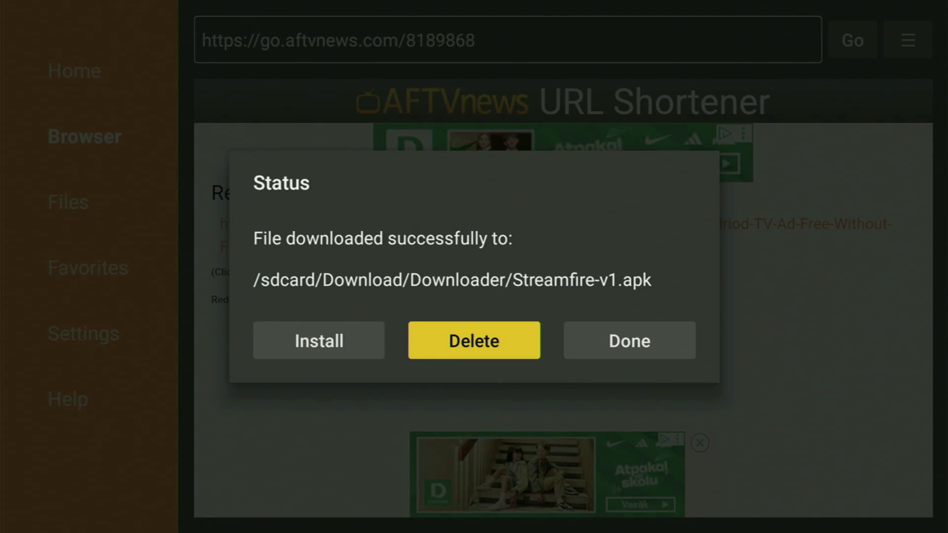
- Delete the downloaded Streamfire-v1.apk installer file and confirm the deletion
key(Return)
key(Left)
key(Return)
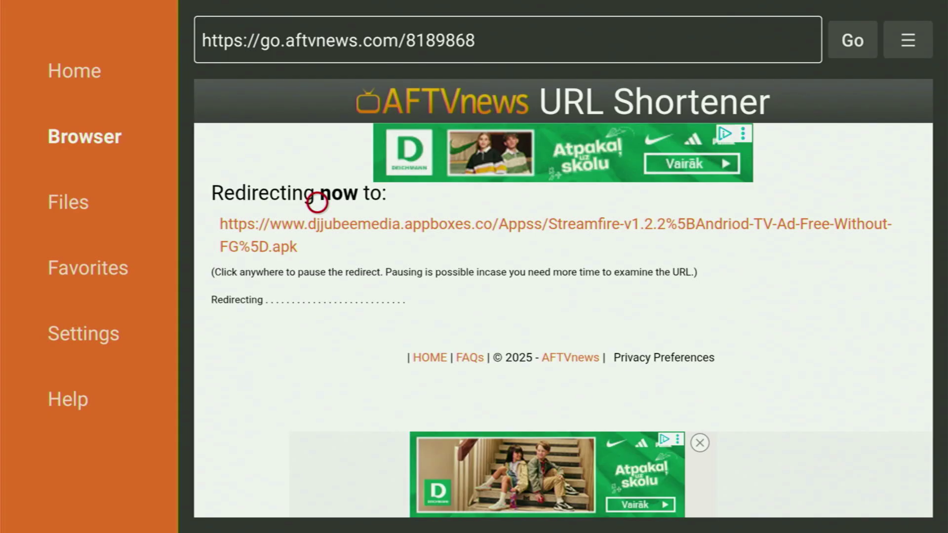
- Return to the Fire TV home screen and open the full list of installed apps and channels
key(Home)
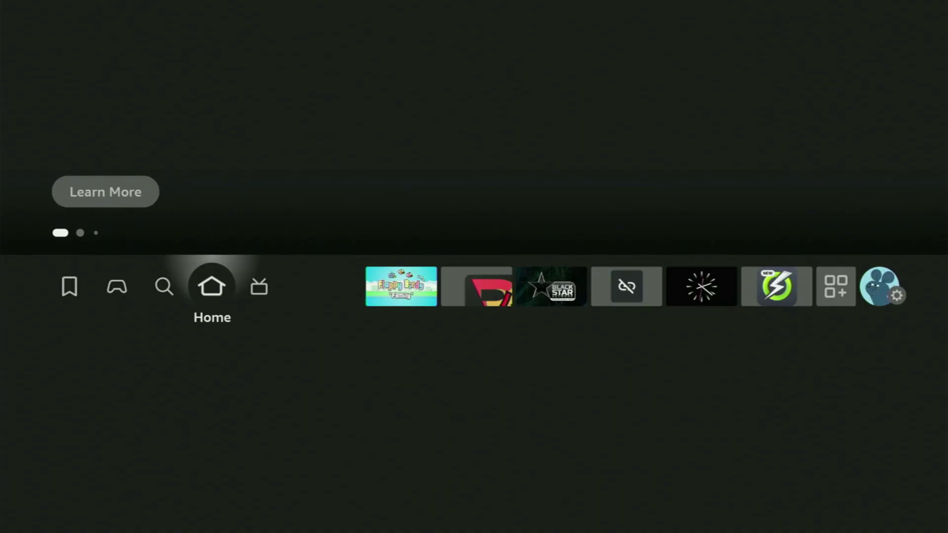
key(Right)
key(Right)
key(Right)
key(Right)
key(Right)
key(Right)
key(Right)
key(Right)
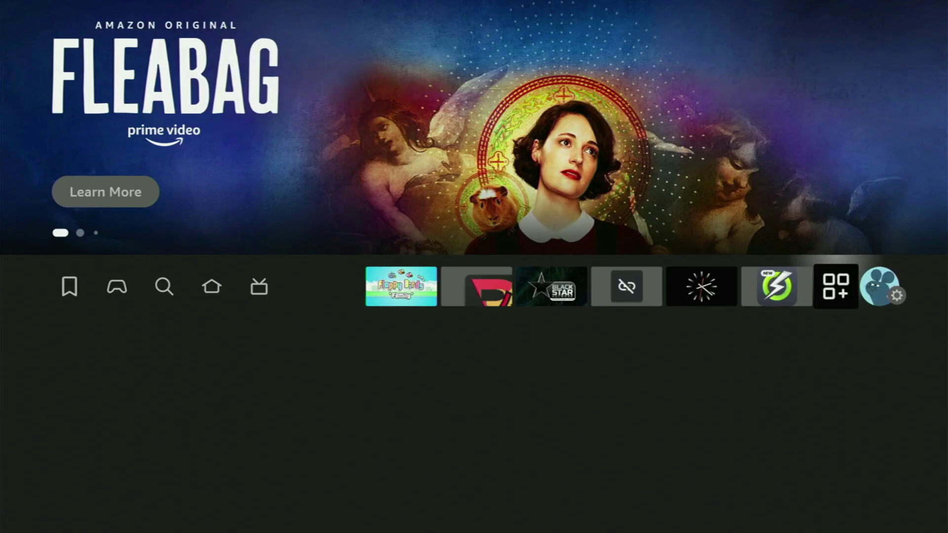
key(Return)
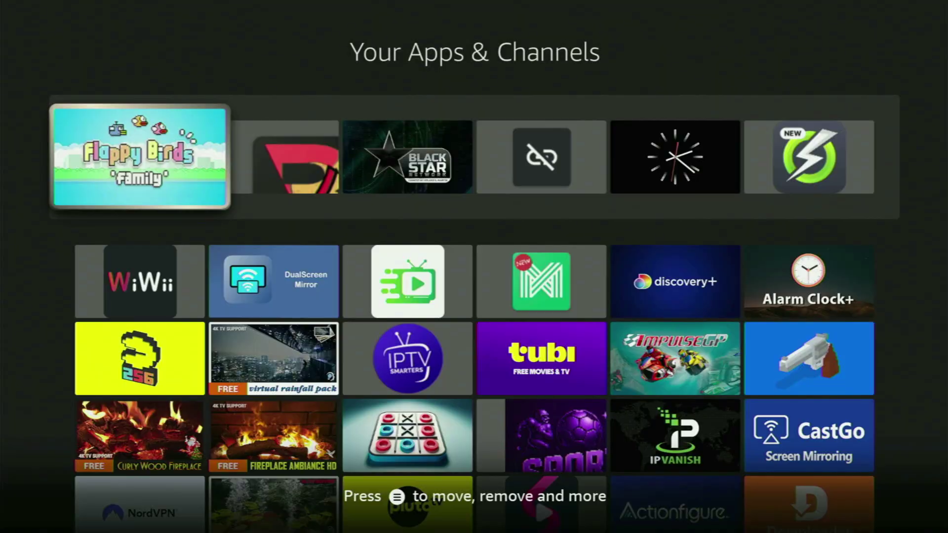
- Find the newly installed Streamfire app near the end of the app list and move it to the front
key(Down)
key(Down)
key(Down)
key(Down)
key(Down)
key(Down)
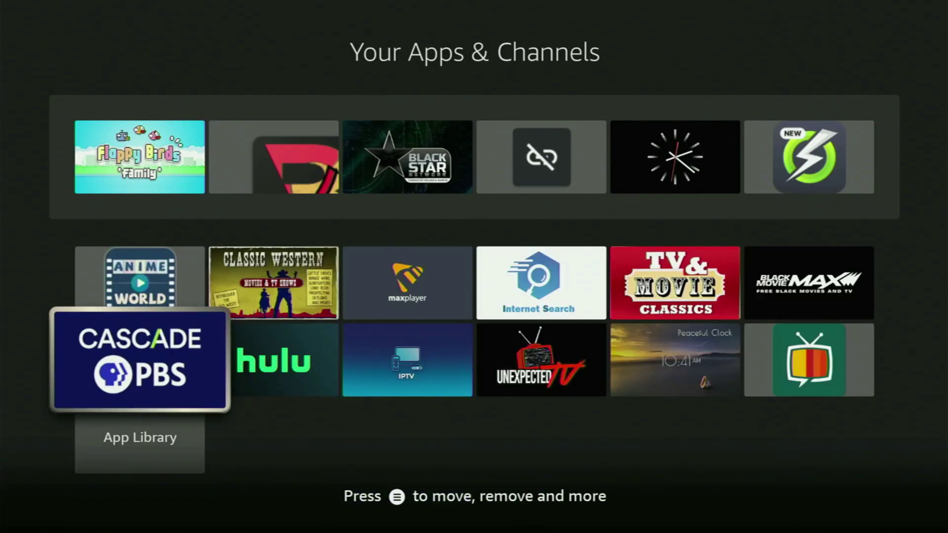
key(Right)
key(Right)
key(Right)
key(Right)
key(Right)
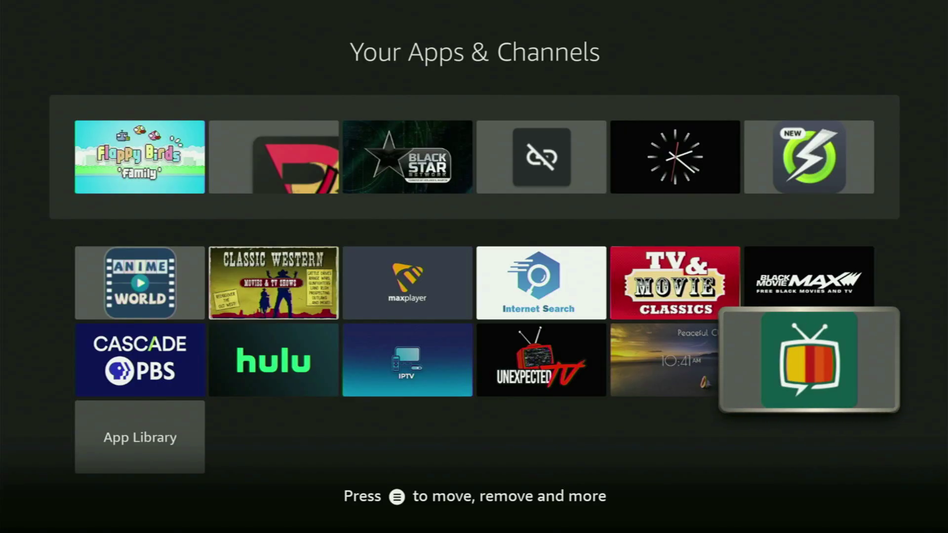
key(Menu)
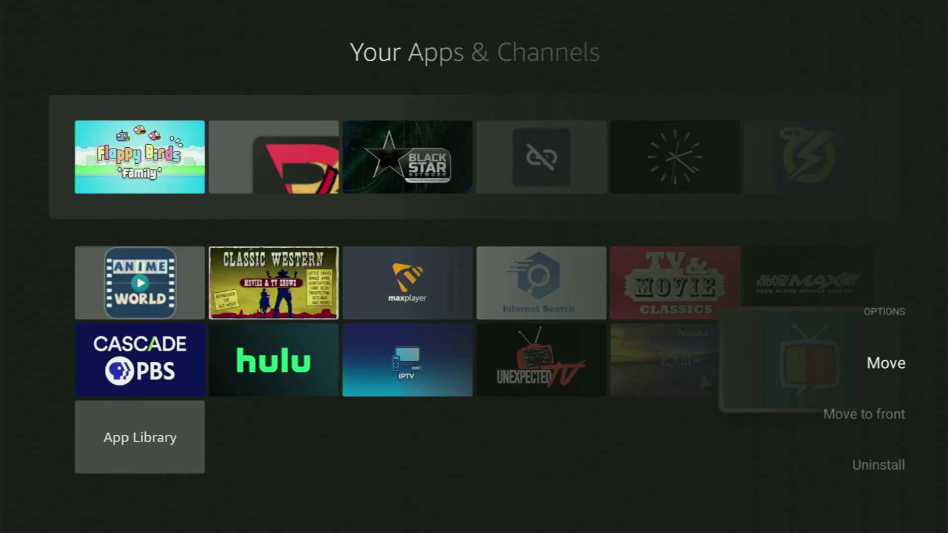
key(Down)
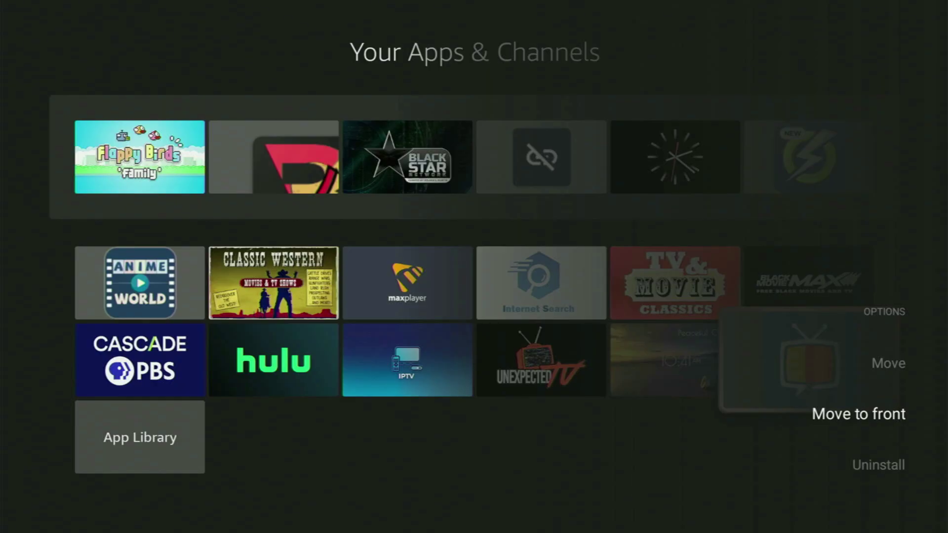
key(Return)
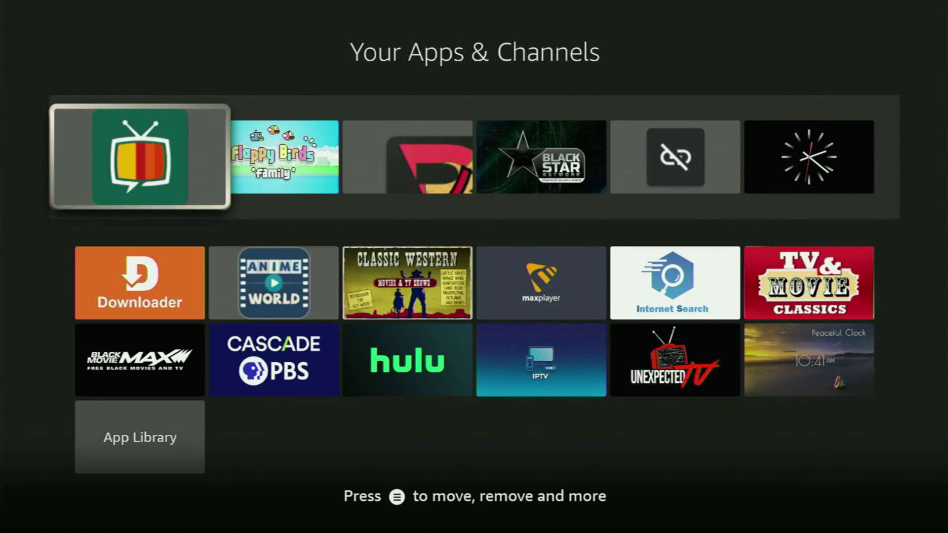
- Locate the NordVPN app among the installed apps and highlight it
key(Down)
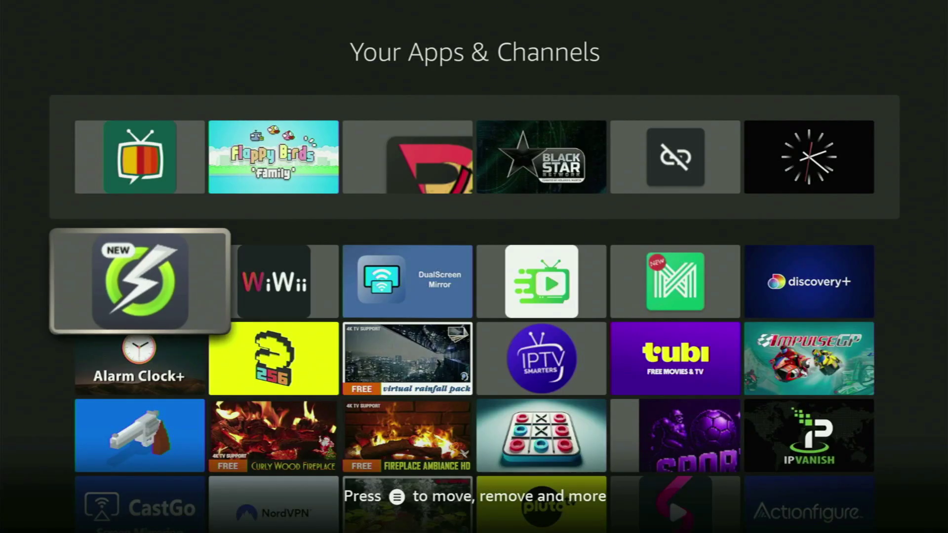
key(Down)
key(Down)
key(Down)
key(Right)
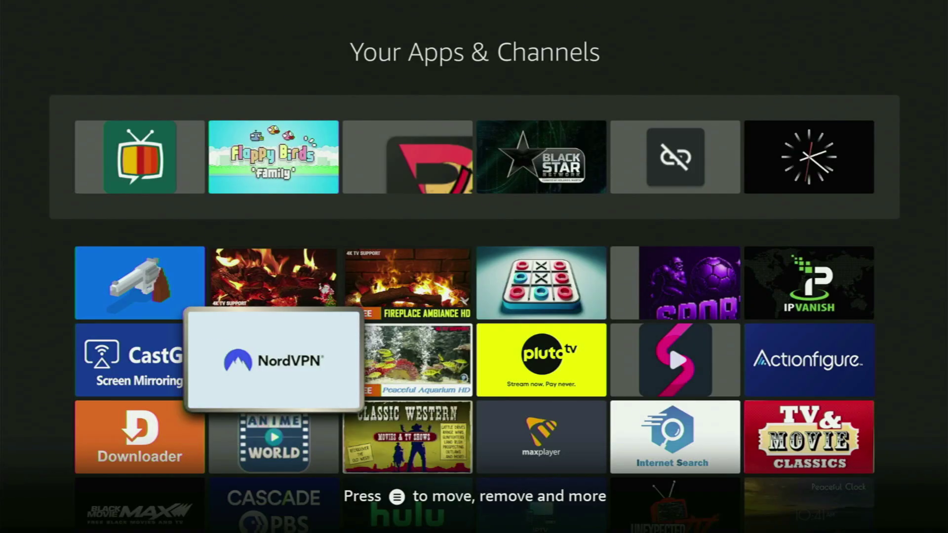
- Go back from NordVPN toward the front row of the installed apps
key(Up)
key(Up)
key(Up)
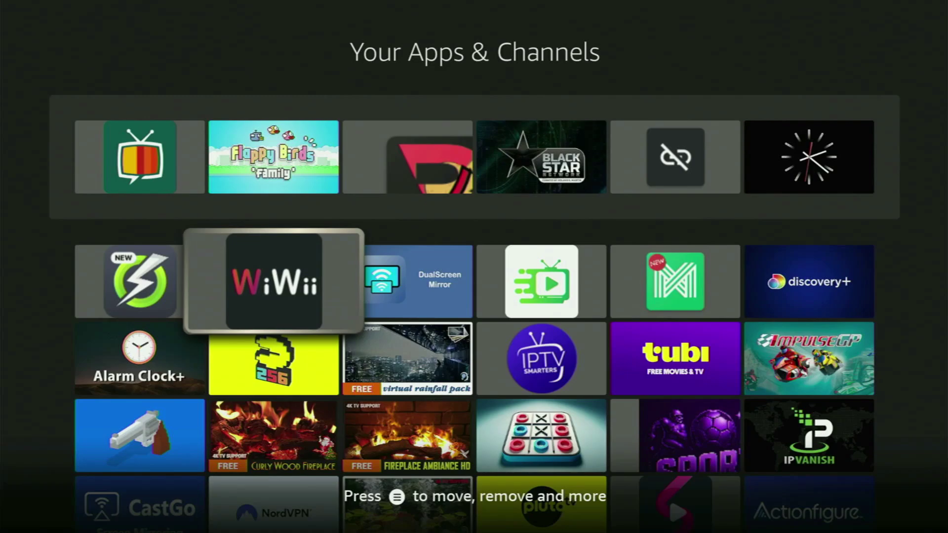